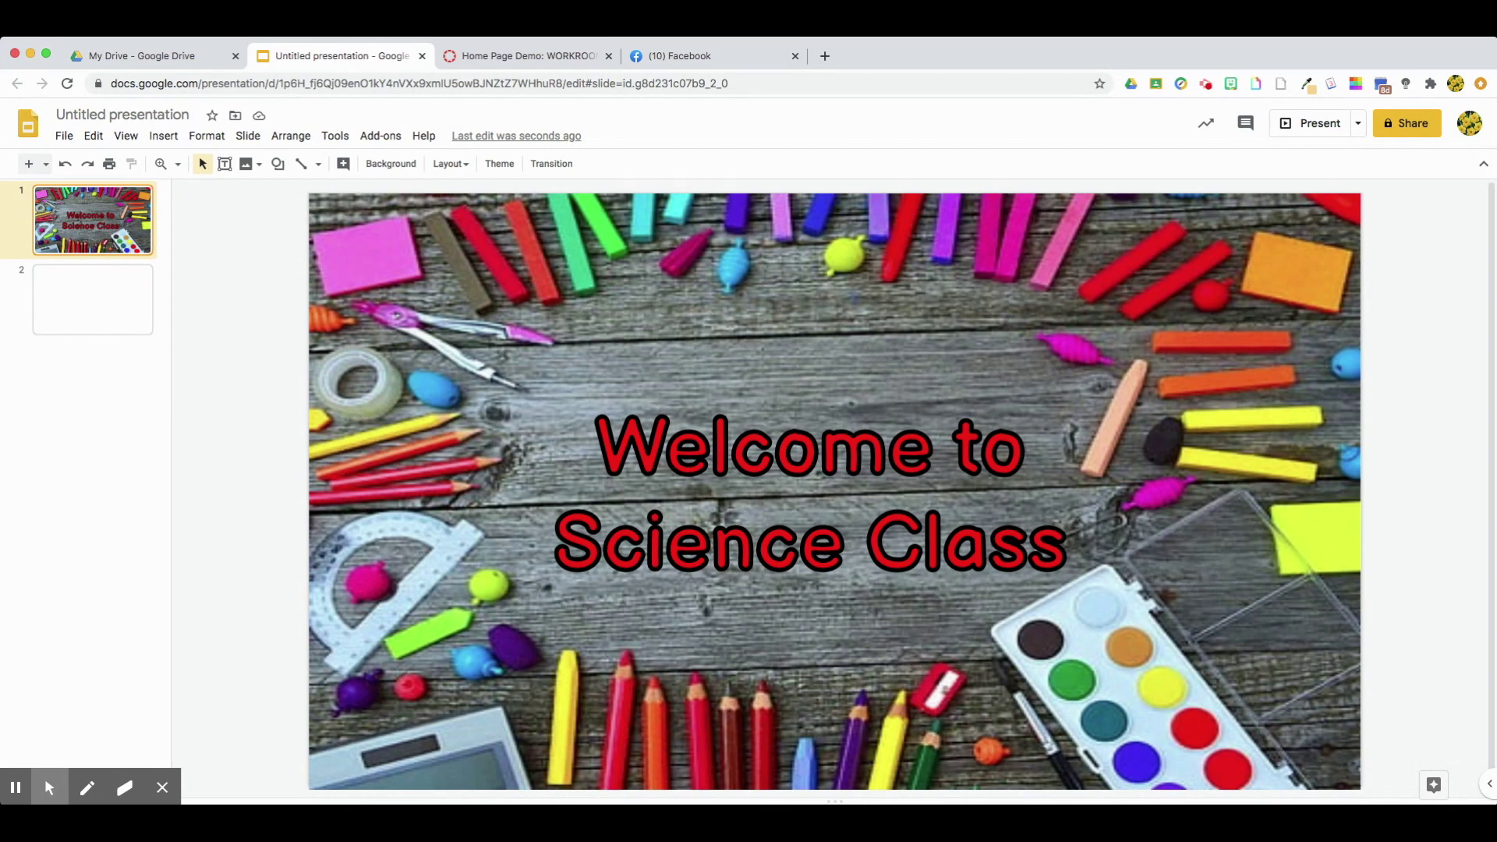
Open the blank second slide that follows the 'Welcome to Science Class' title slide.
left_click(109, 307)
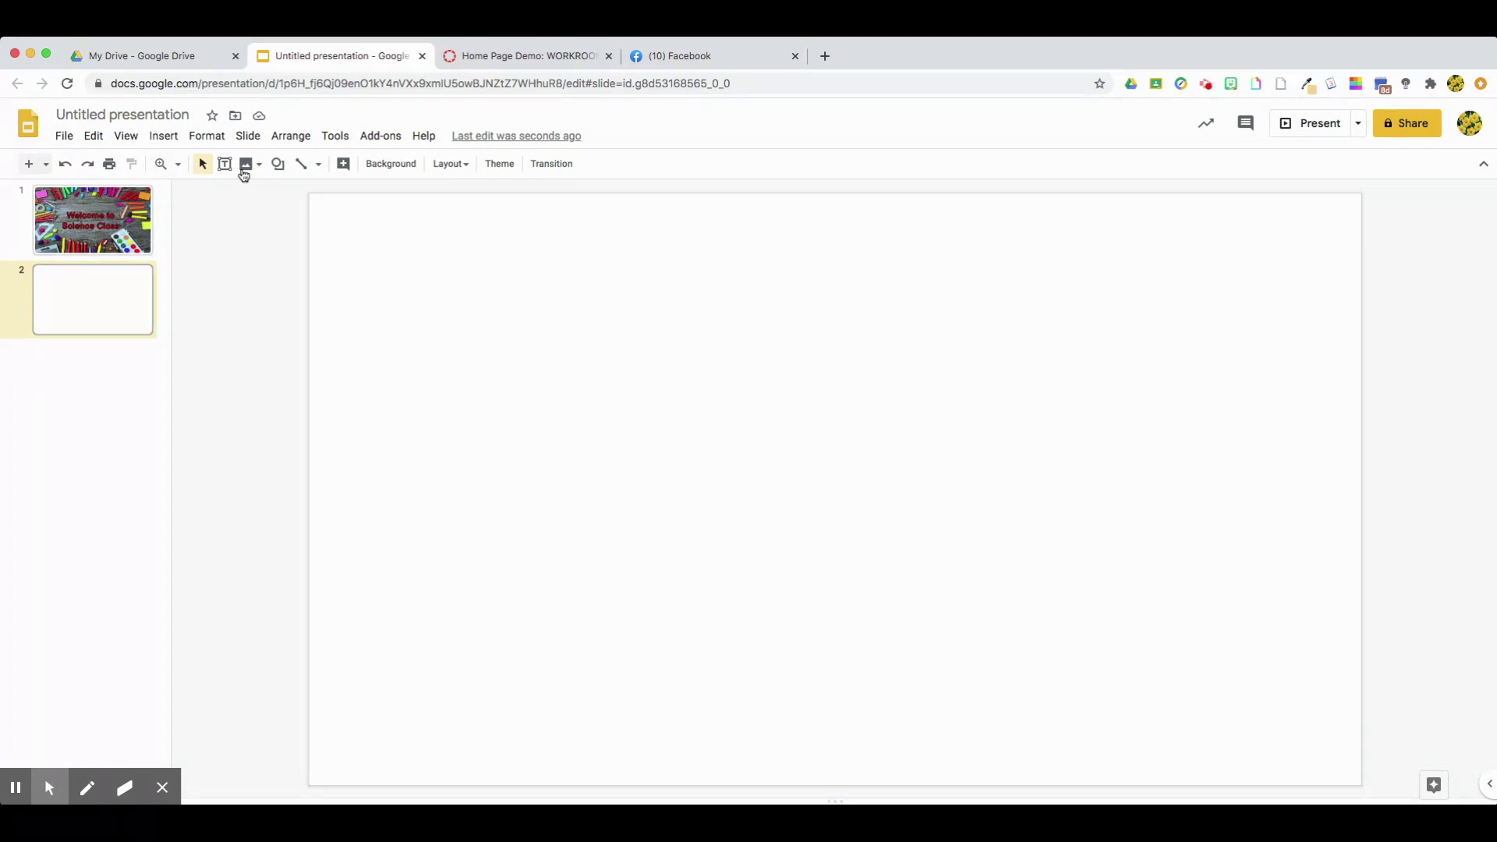
Insert word art reading 'Module 1' on the second slide.
left_click(167, 137)
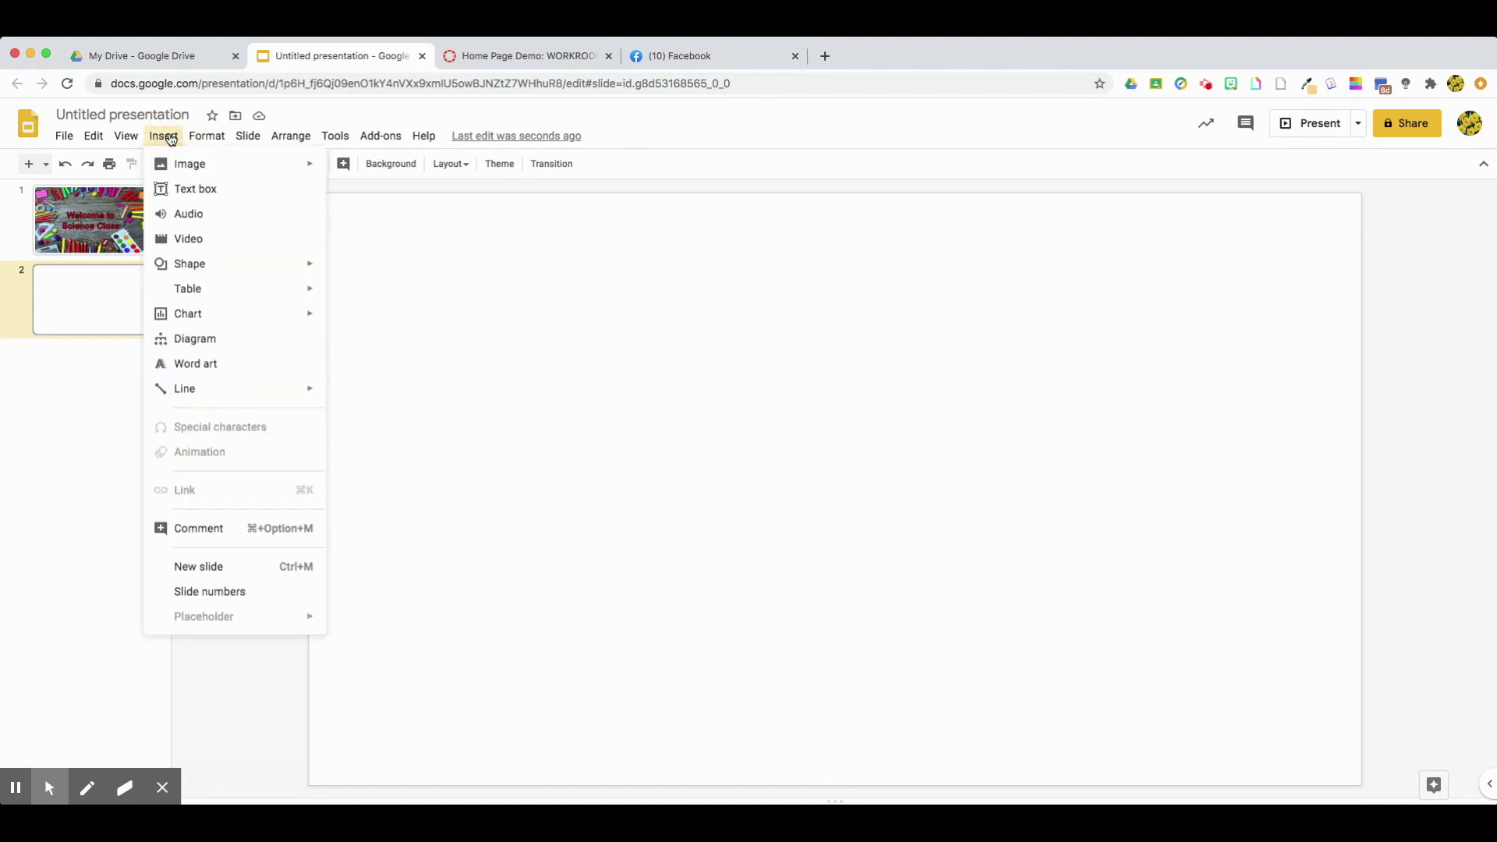
left_click(219, 365)
type("Module 1")
key("Return")
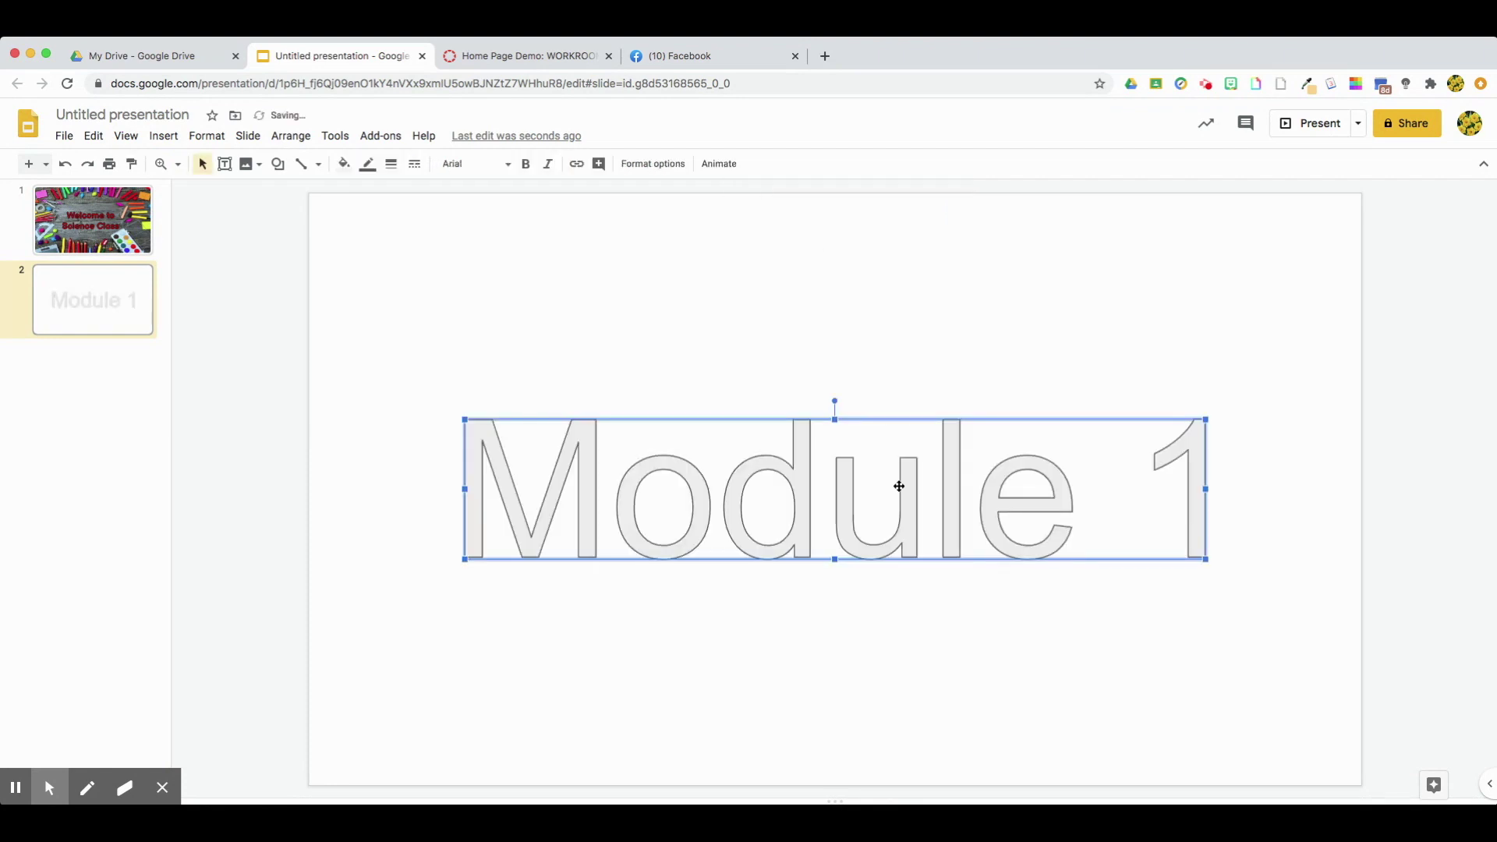
Give the Module 1 word art a black fill, black outline and Balsamiq Sans font.
left_click(344, 164)
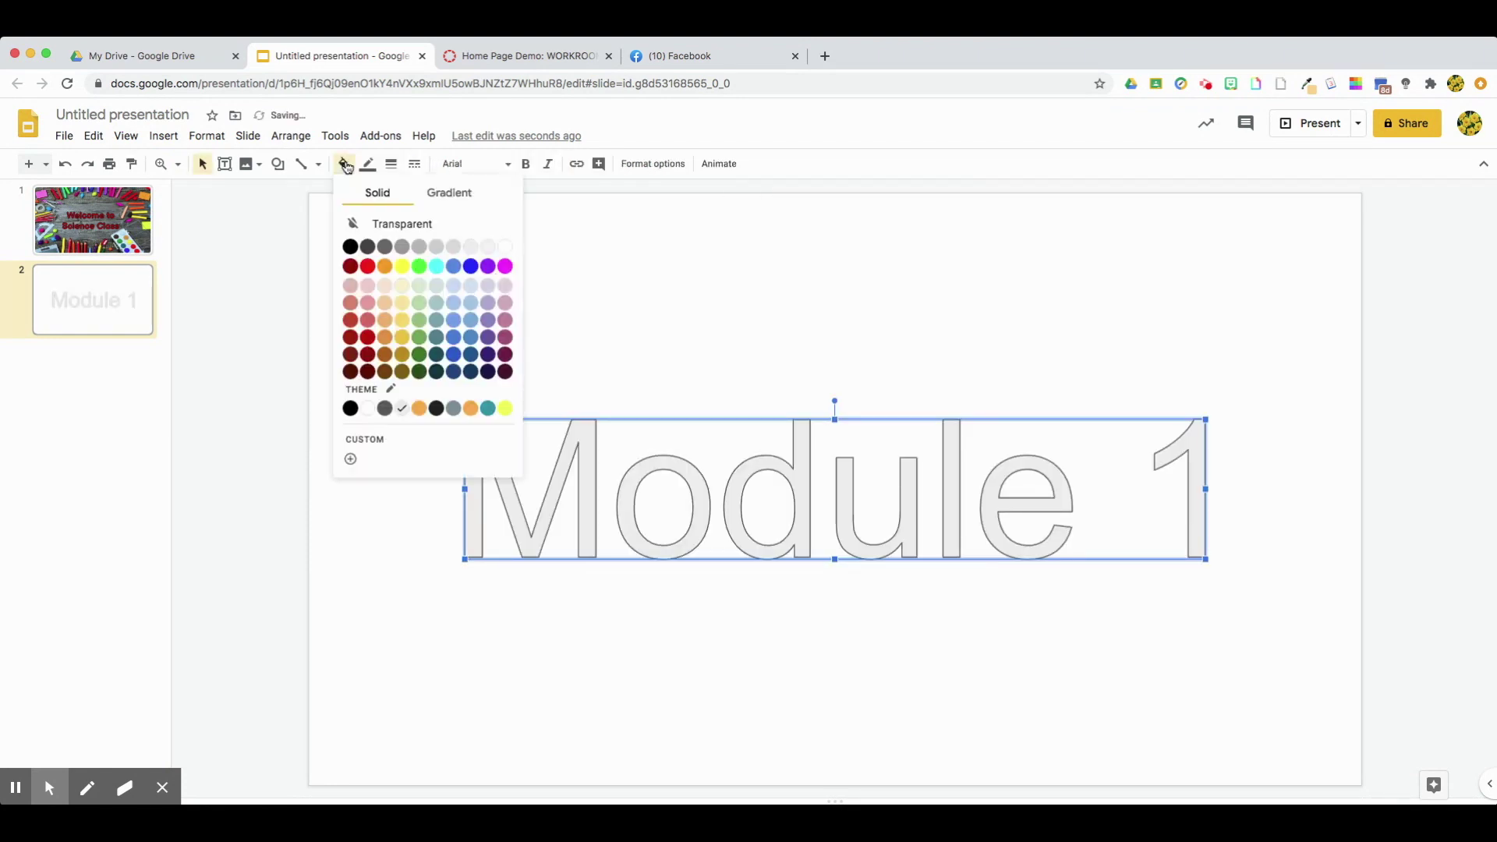
left_click(350, 247)
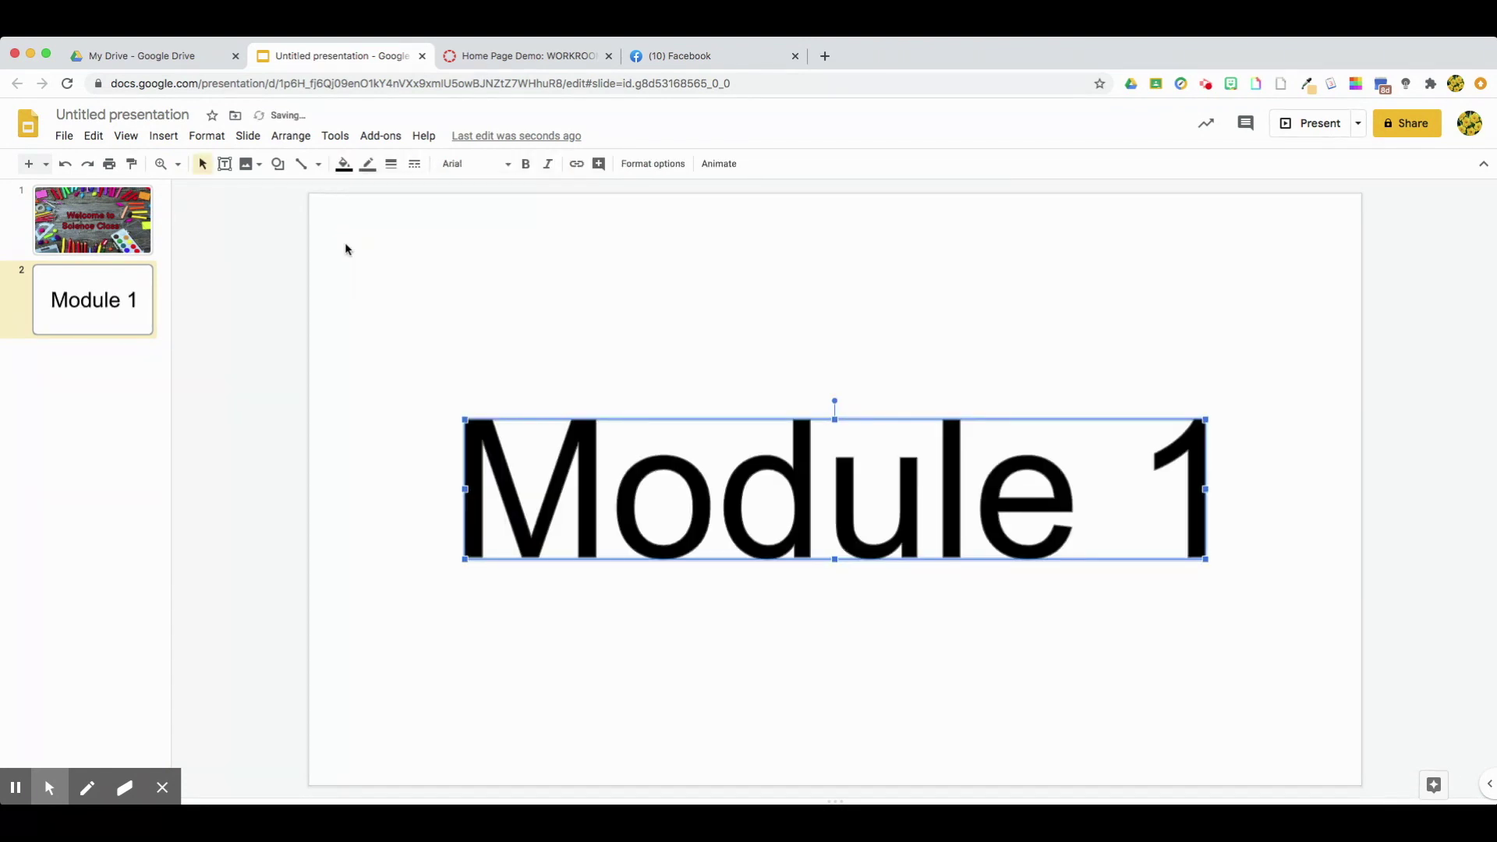
left_click(452, 163)
left_click(478, 256)
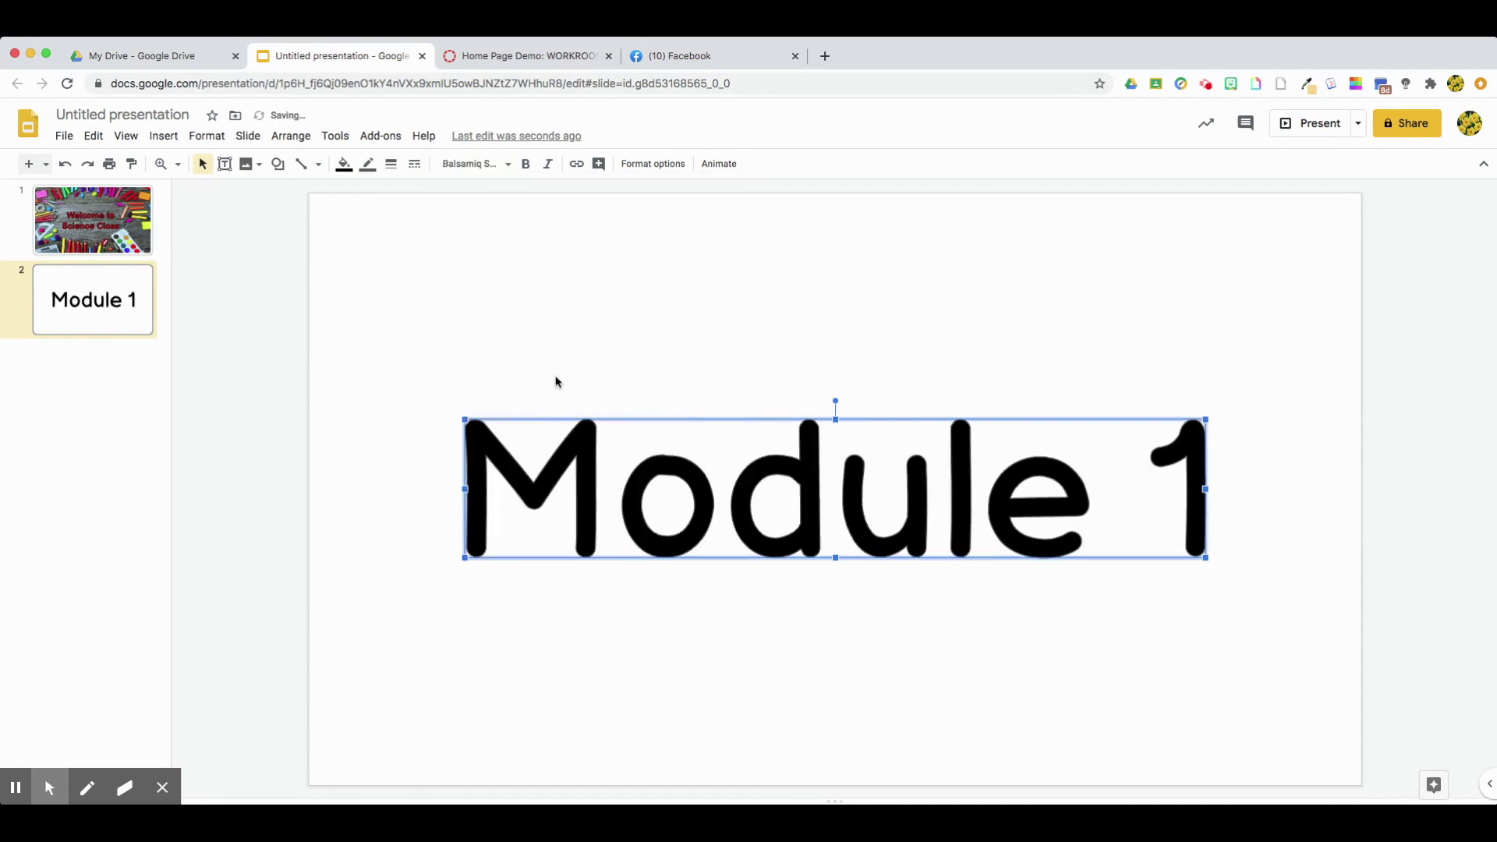
left_click(367, 165)
left_click(373, 219)
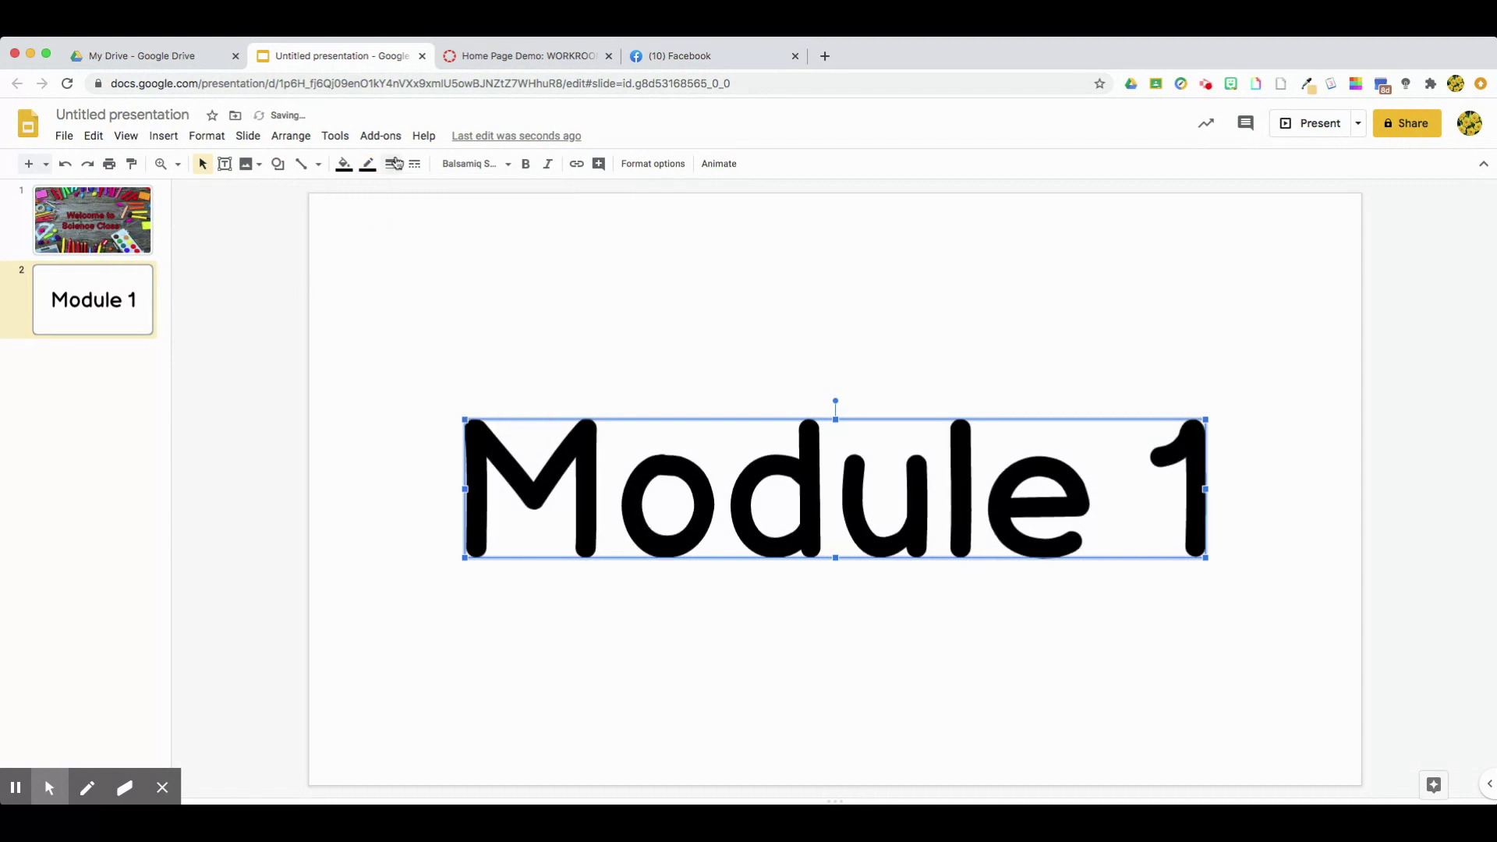
left_click(470, 370)
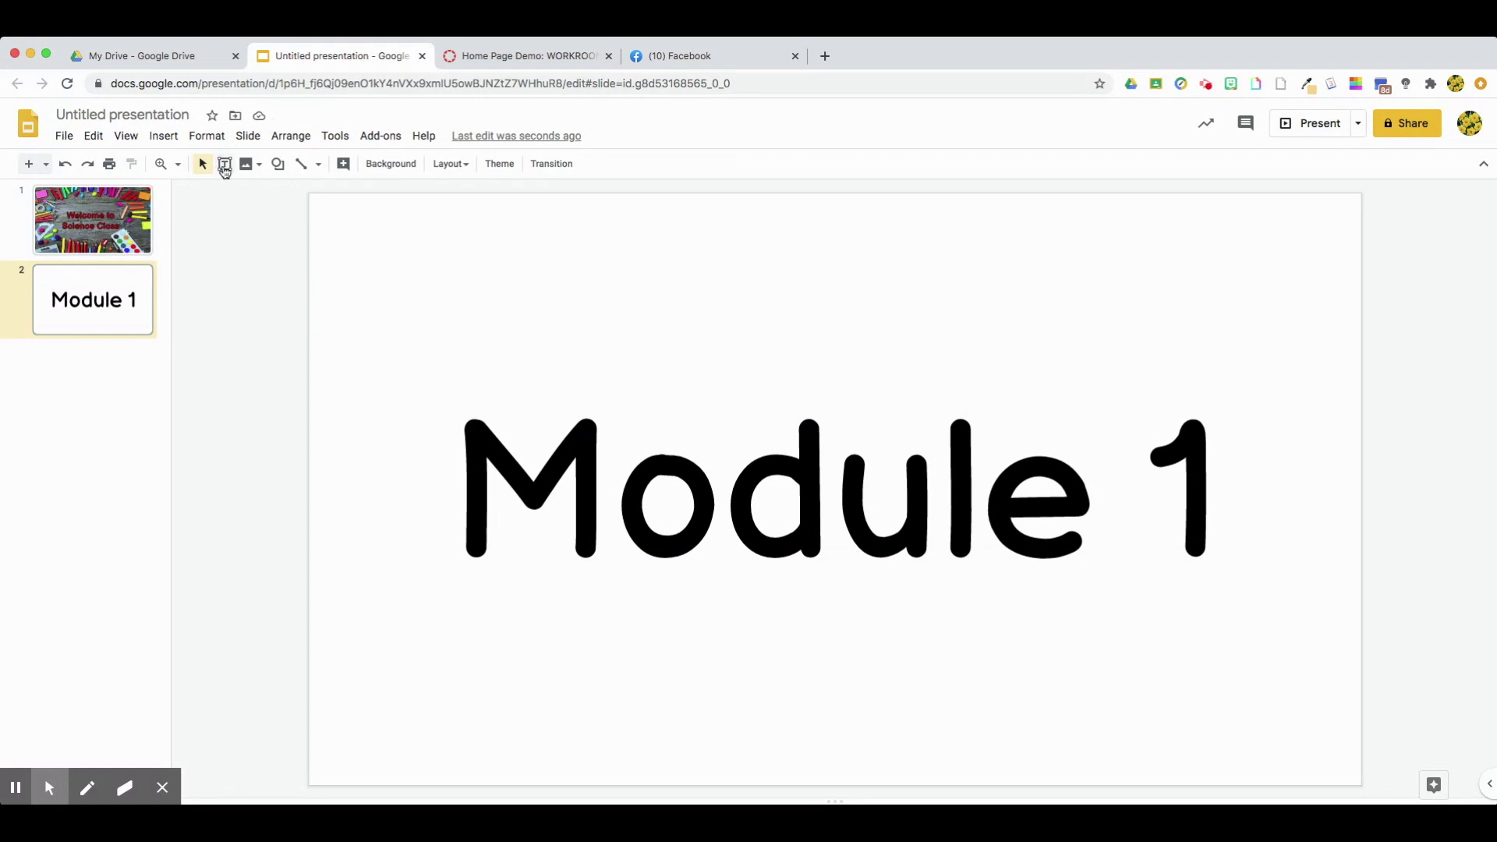
Draw a rounded rectangle around the Module 1 text.
left_click(278, 165)
mouse_move(296, 192)
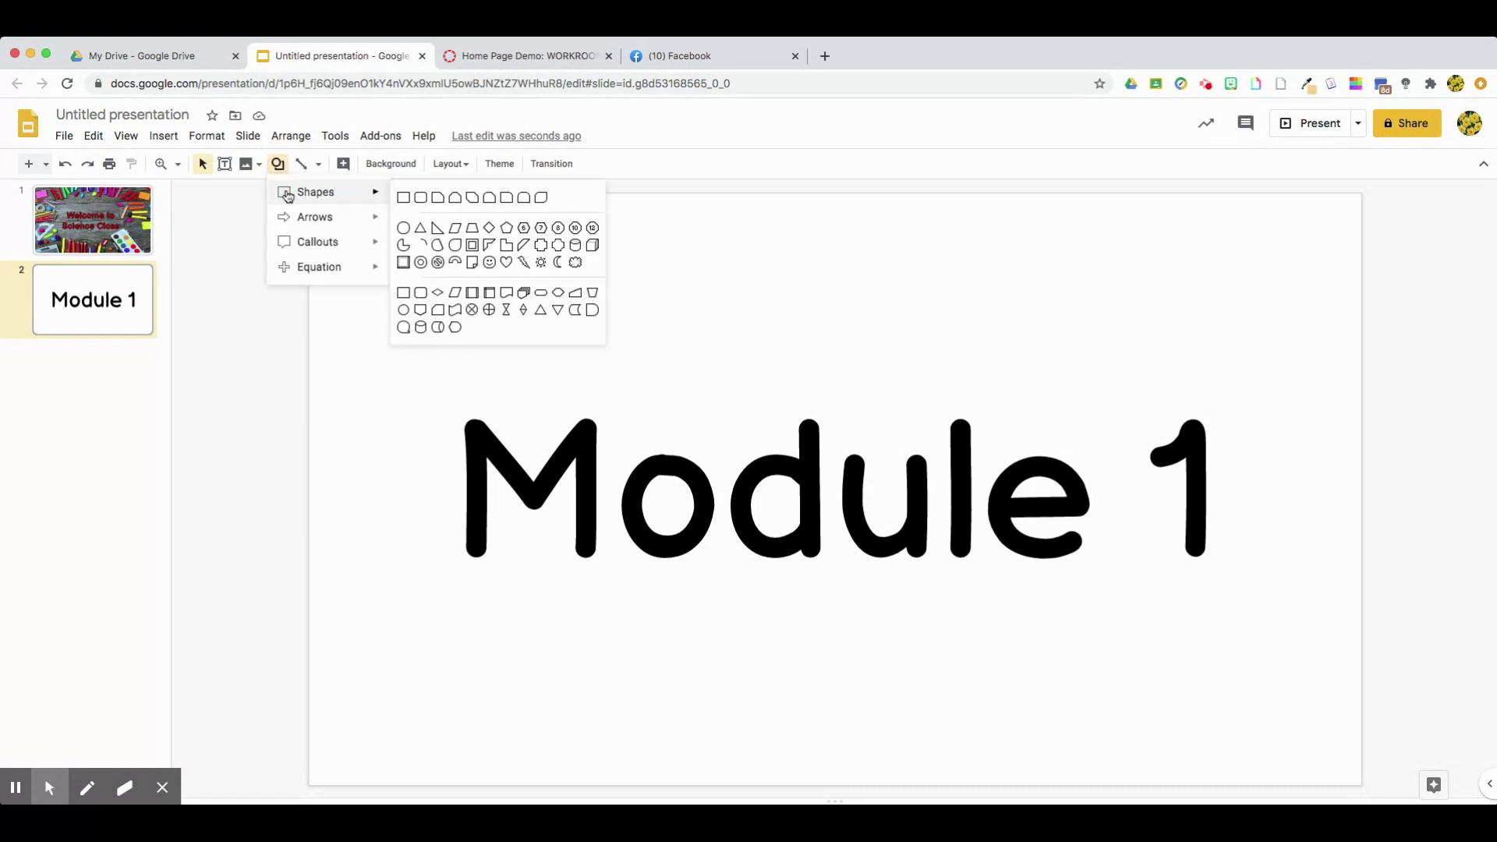
left_click(445, 197)
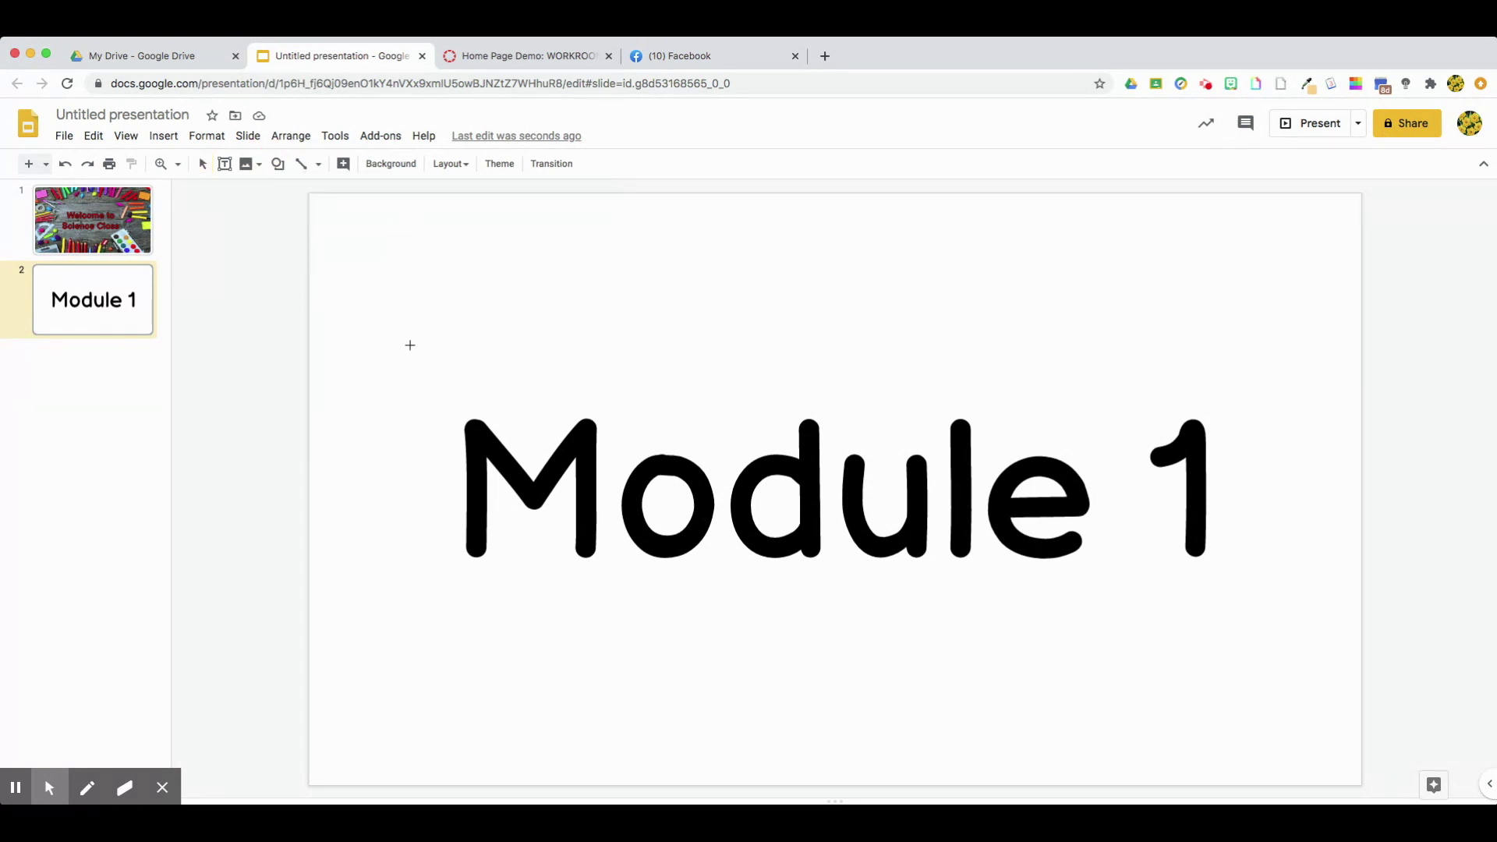
left_click_drag(413, 344, 1267, 633)
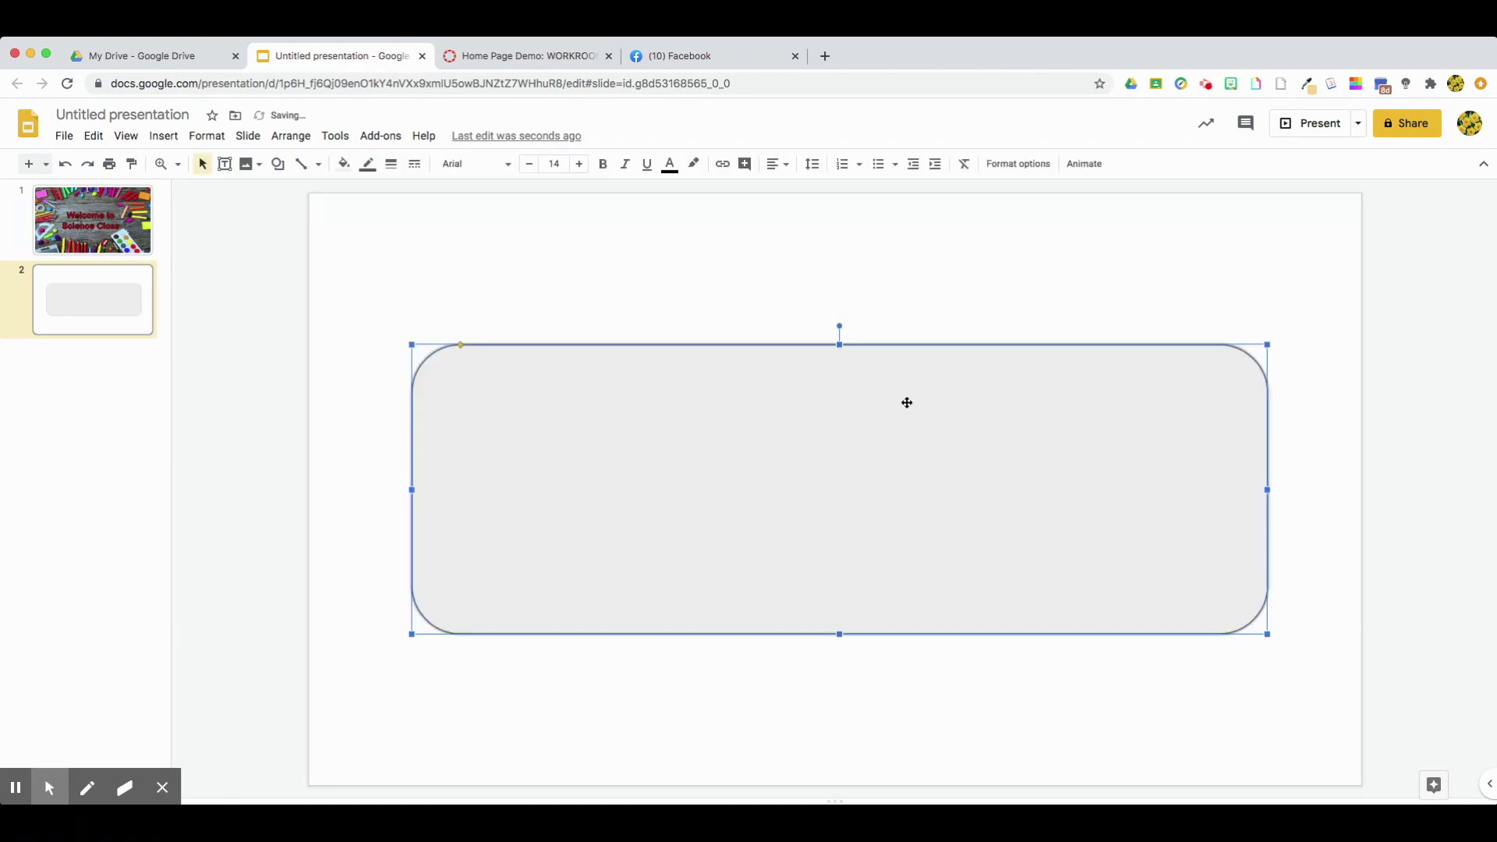
Fill the rounded rectangle yellow with a thicker black outline.
left_click(343, 165)
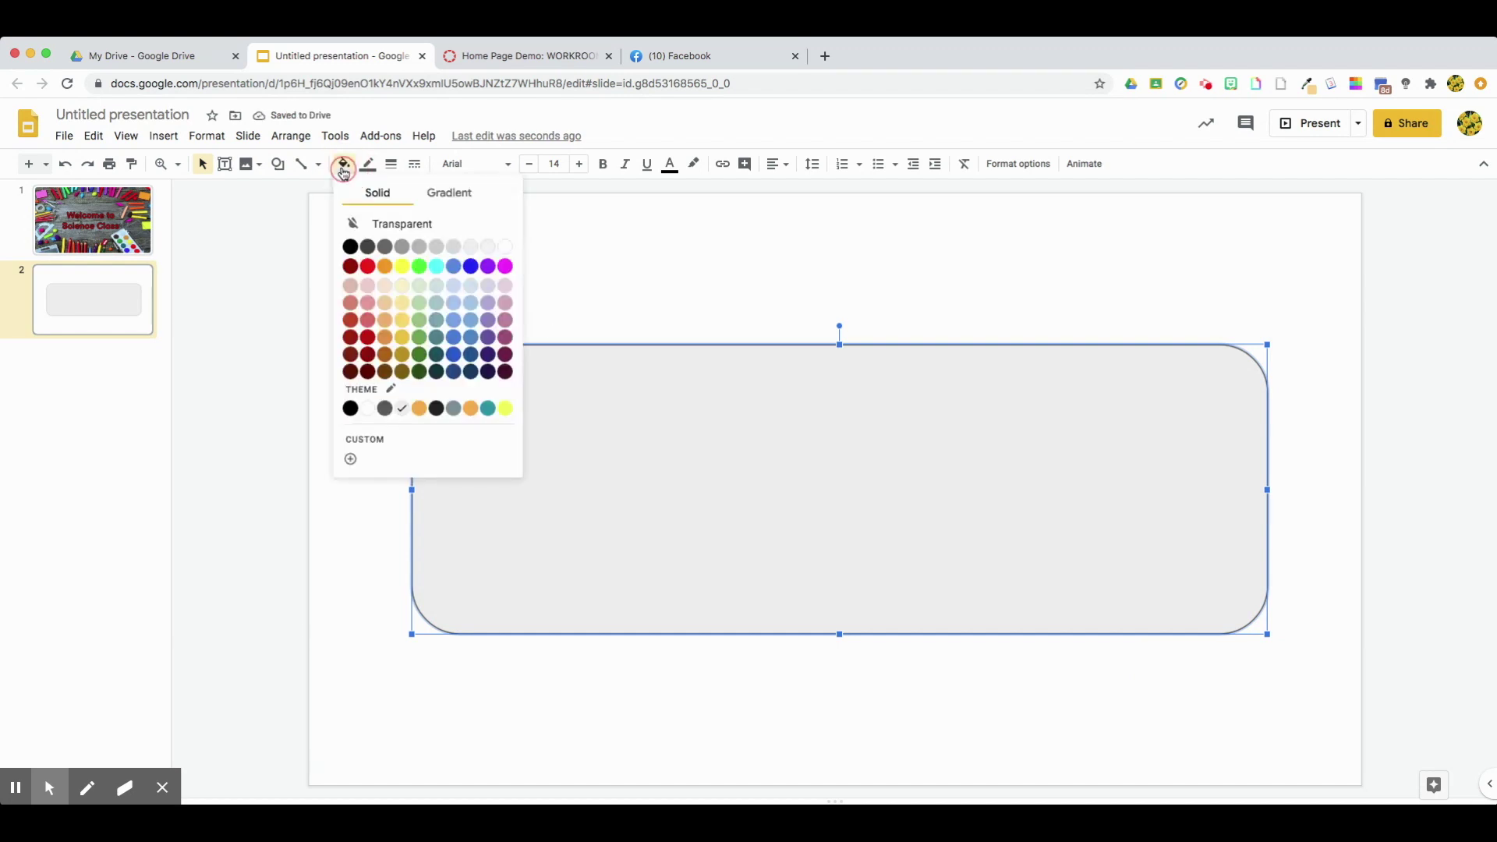
left_click(402, 267)
left_click(369, 164)
left_click(377, 220)
left_click(391, 165)
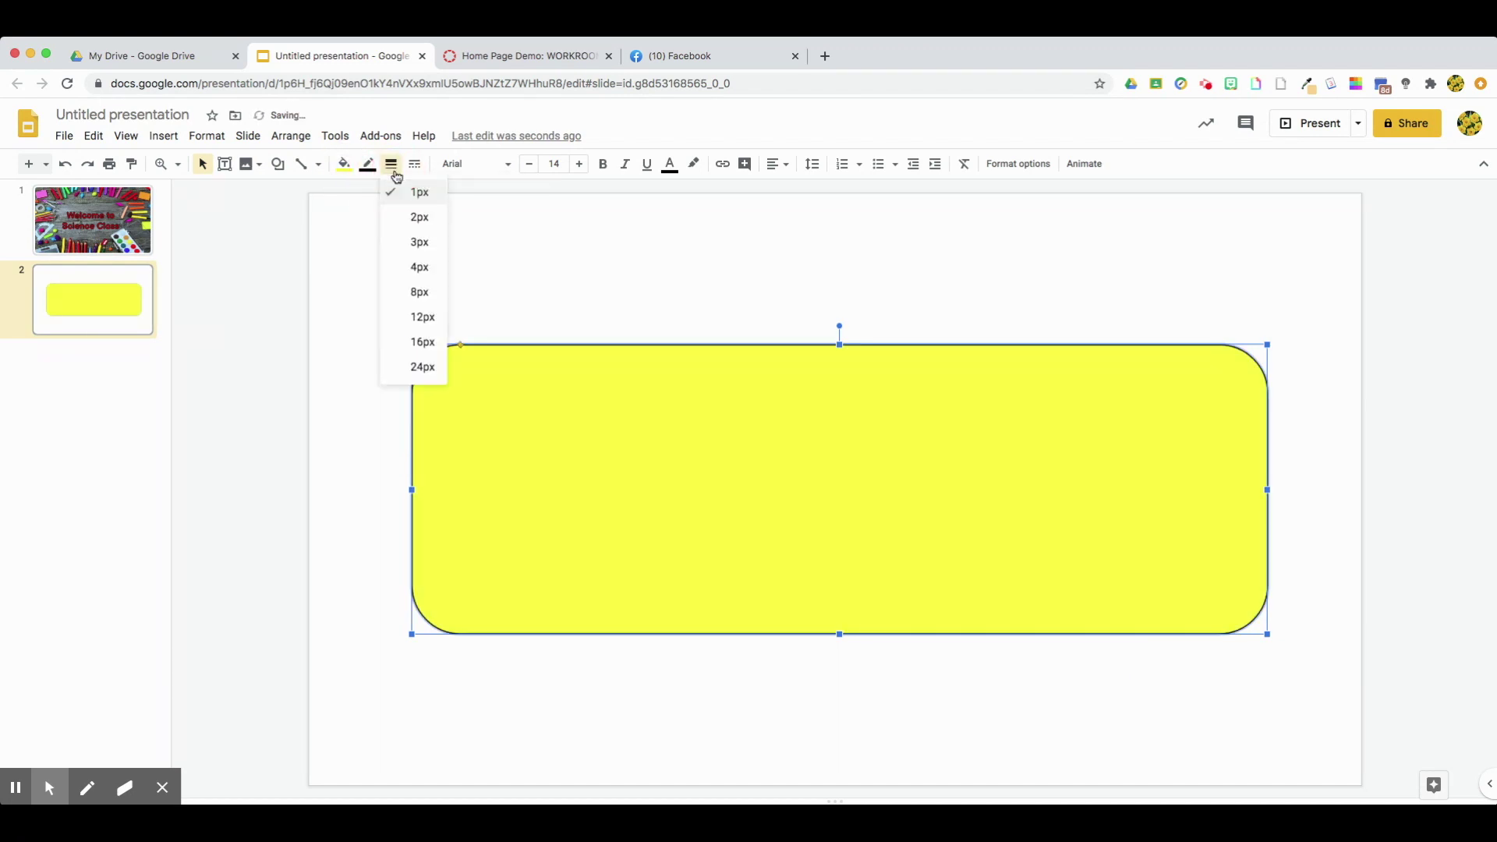
left_click(420, 268)
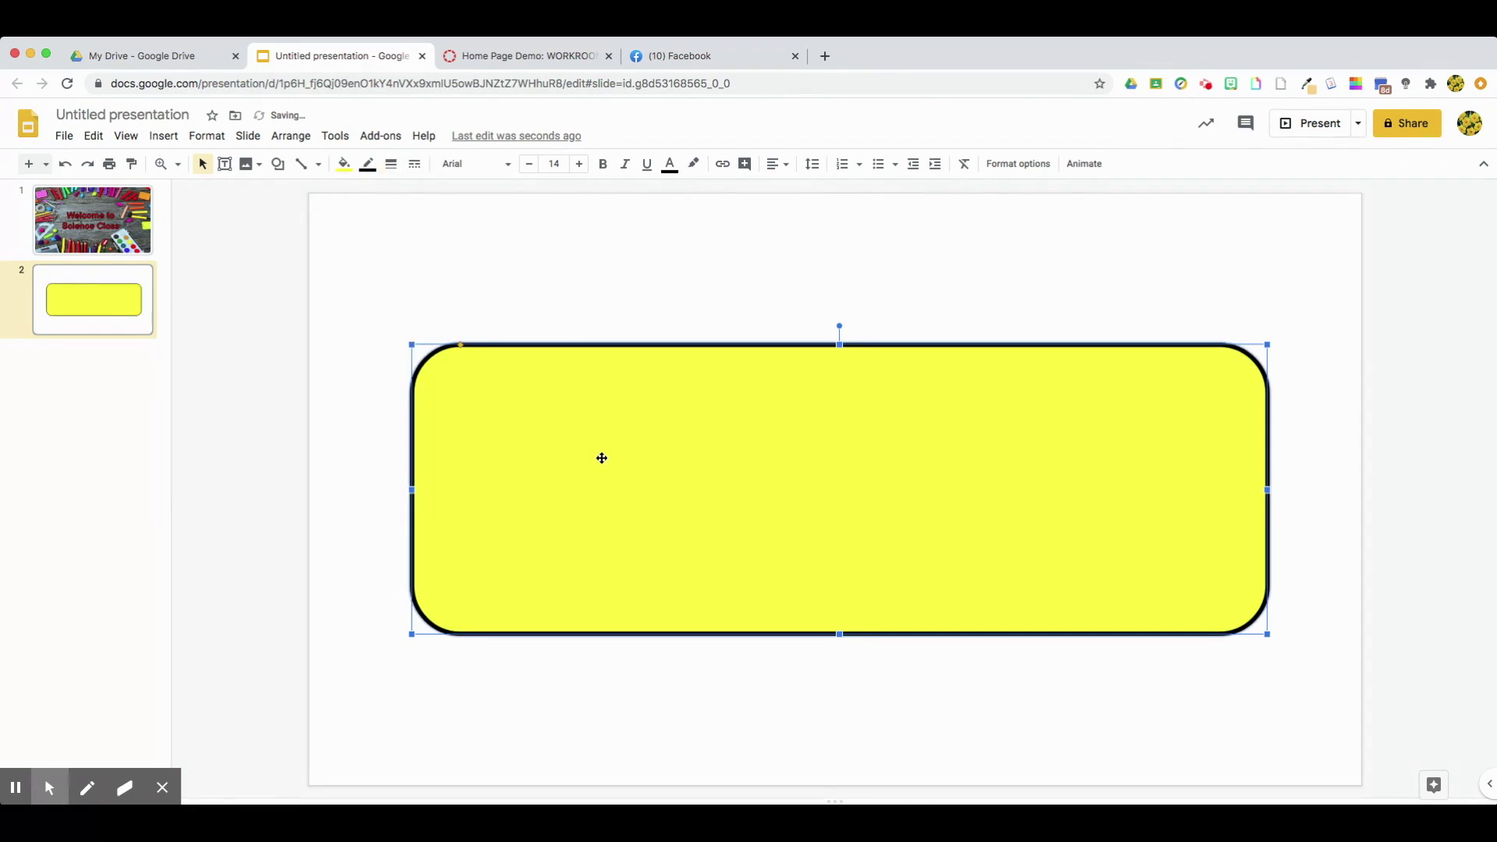
Send the yellow rectangle to the back, behind the Module 1 text.
left_click(926, 653)
left_click(819, 531)
right_click(817, 524)
mouse_move(869, 550)
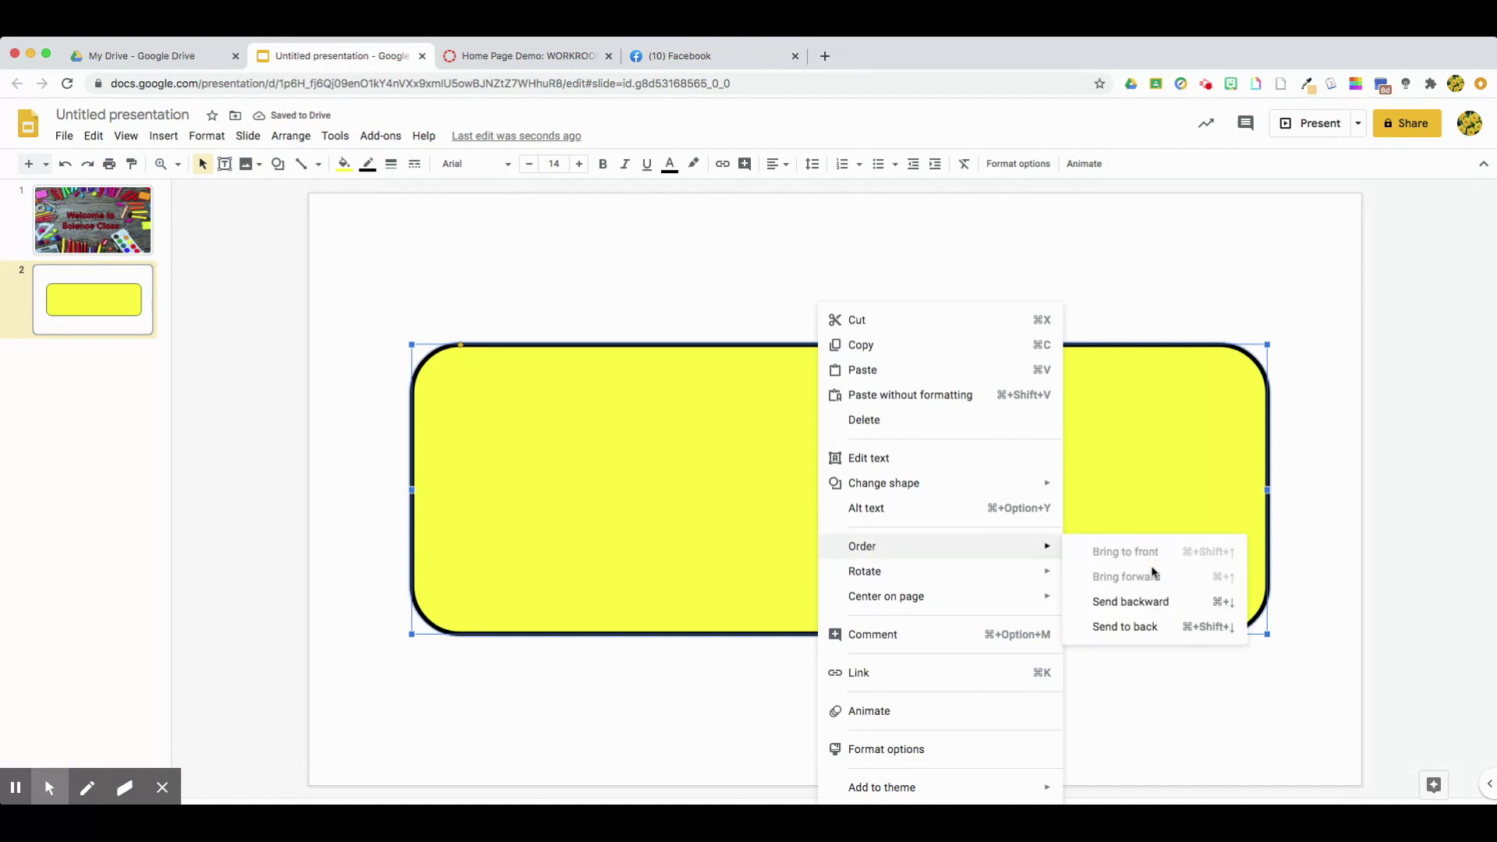
left_click(1149, 634)
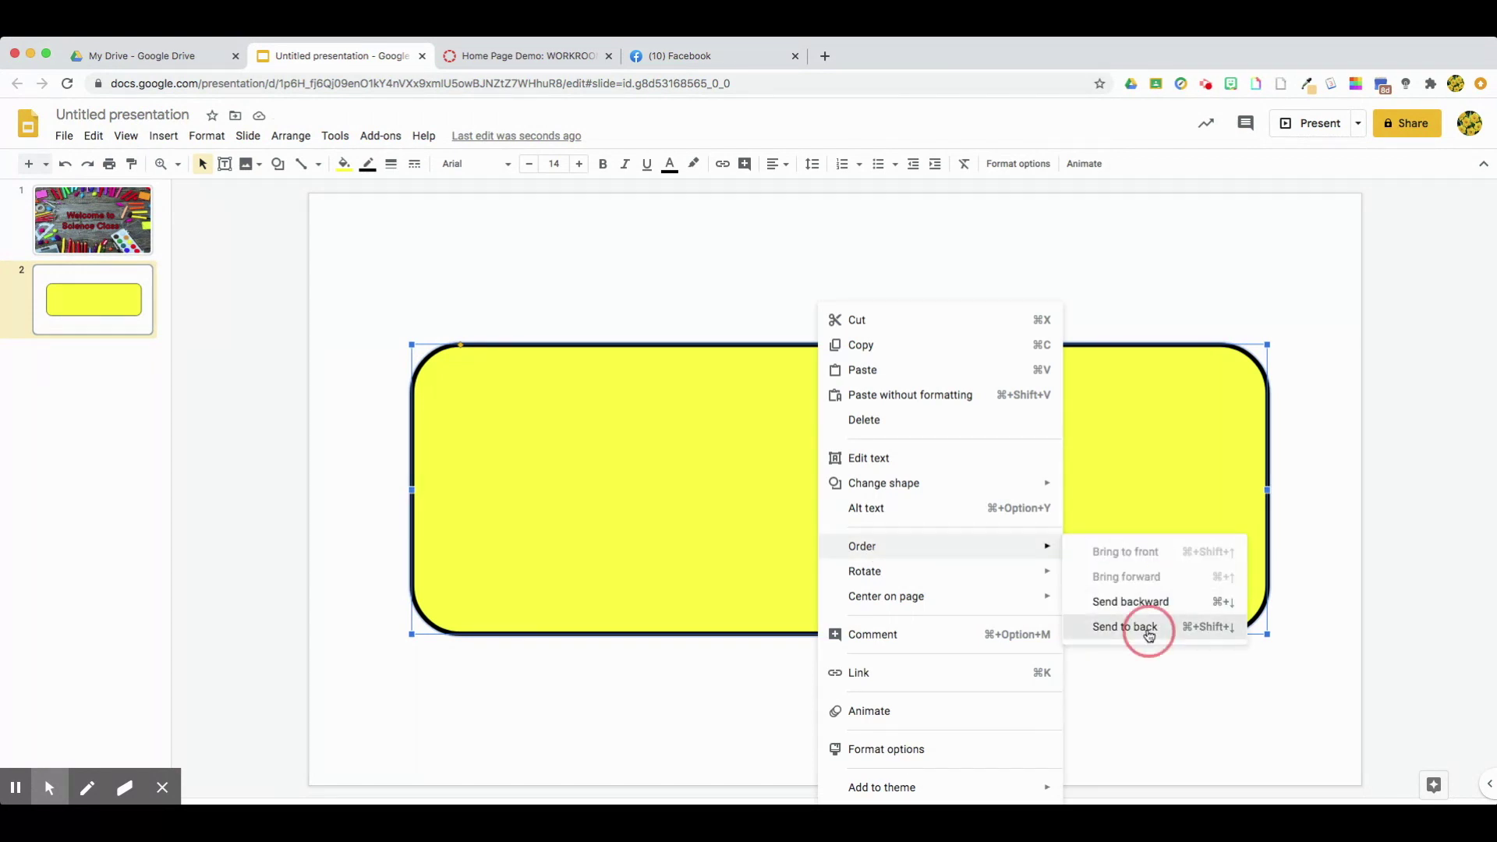
left_click(1123, 674)
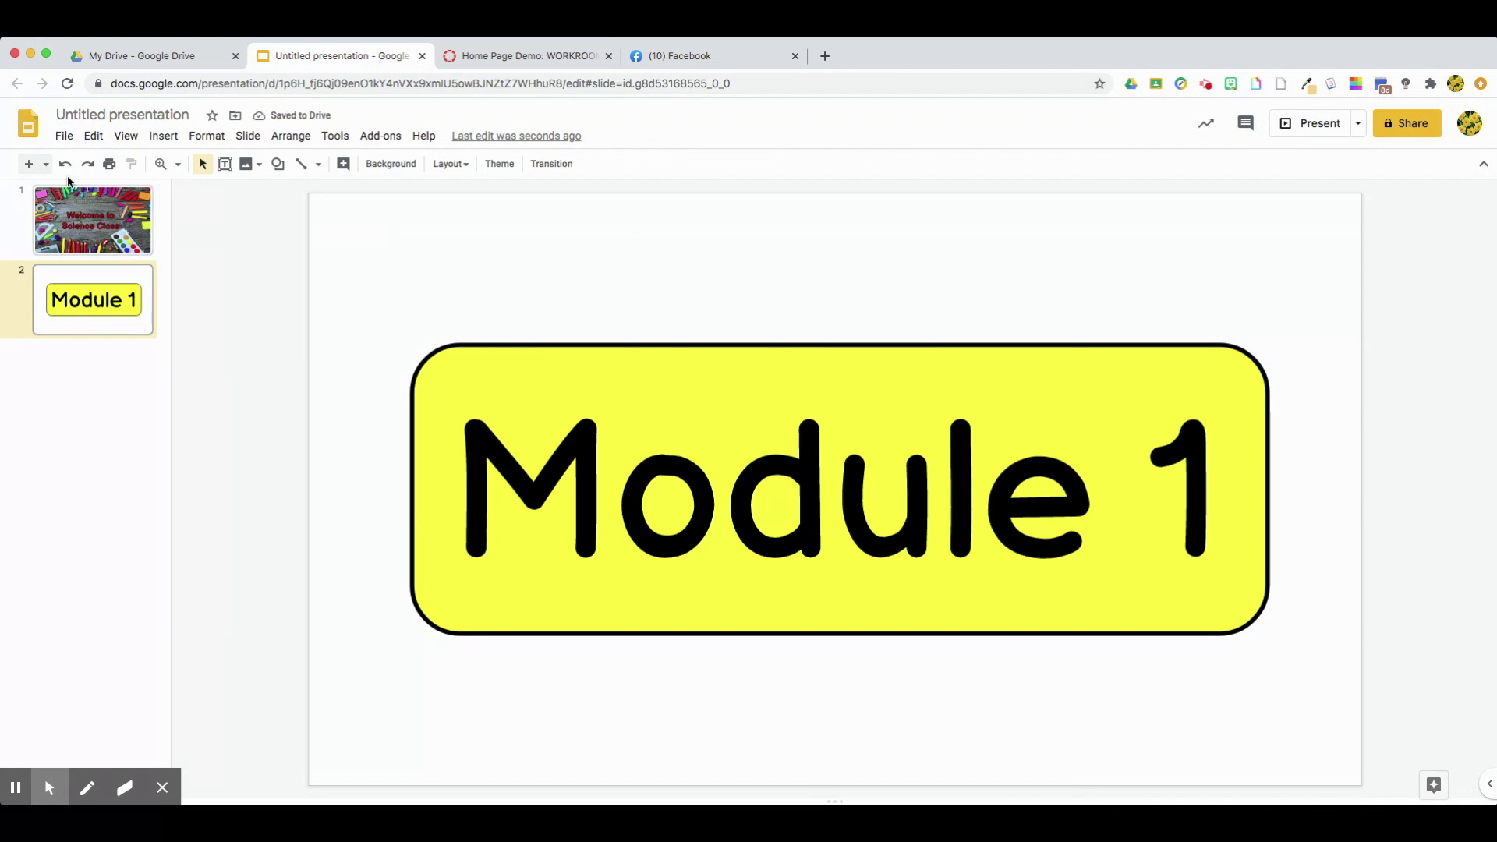
left_click(64, 139)
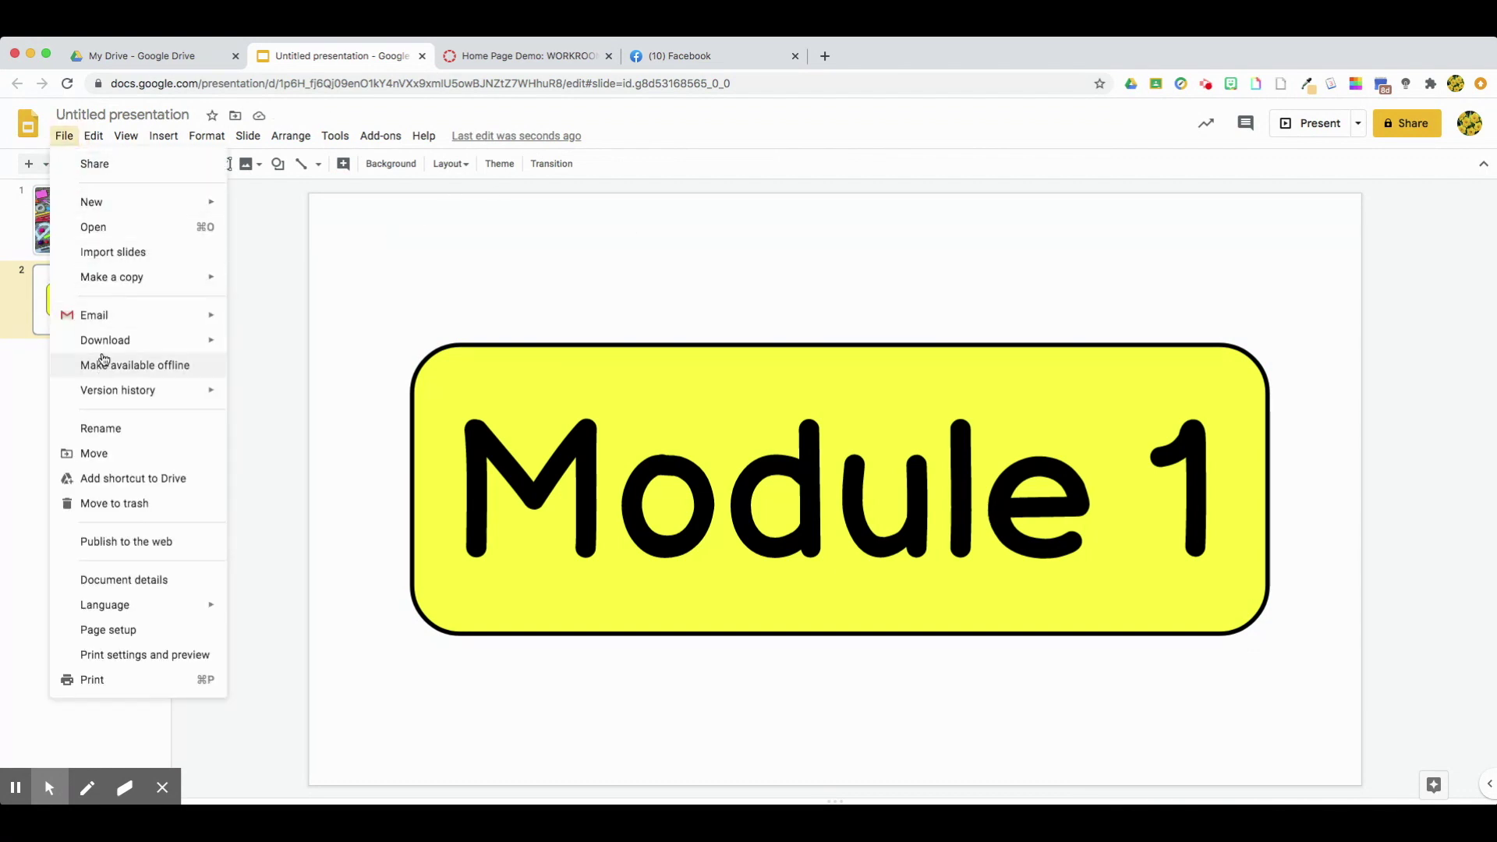
mouse_move(102, 351)
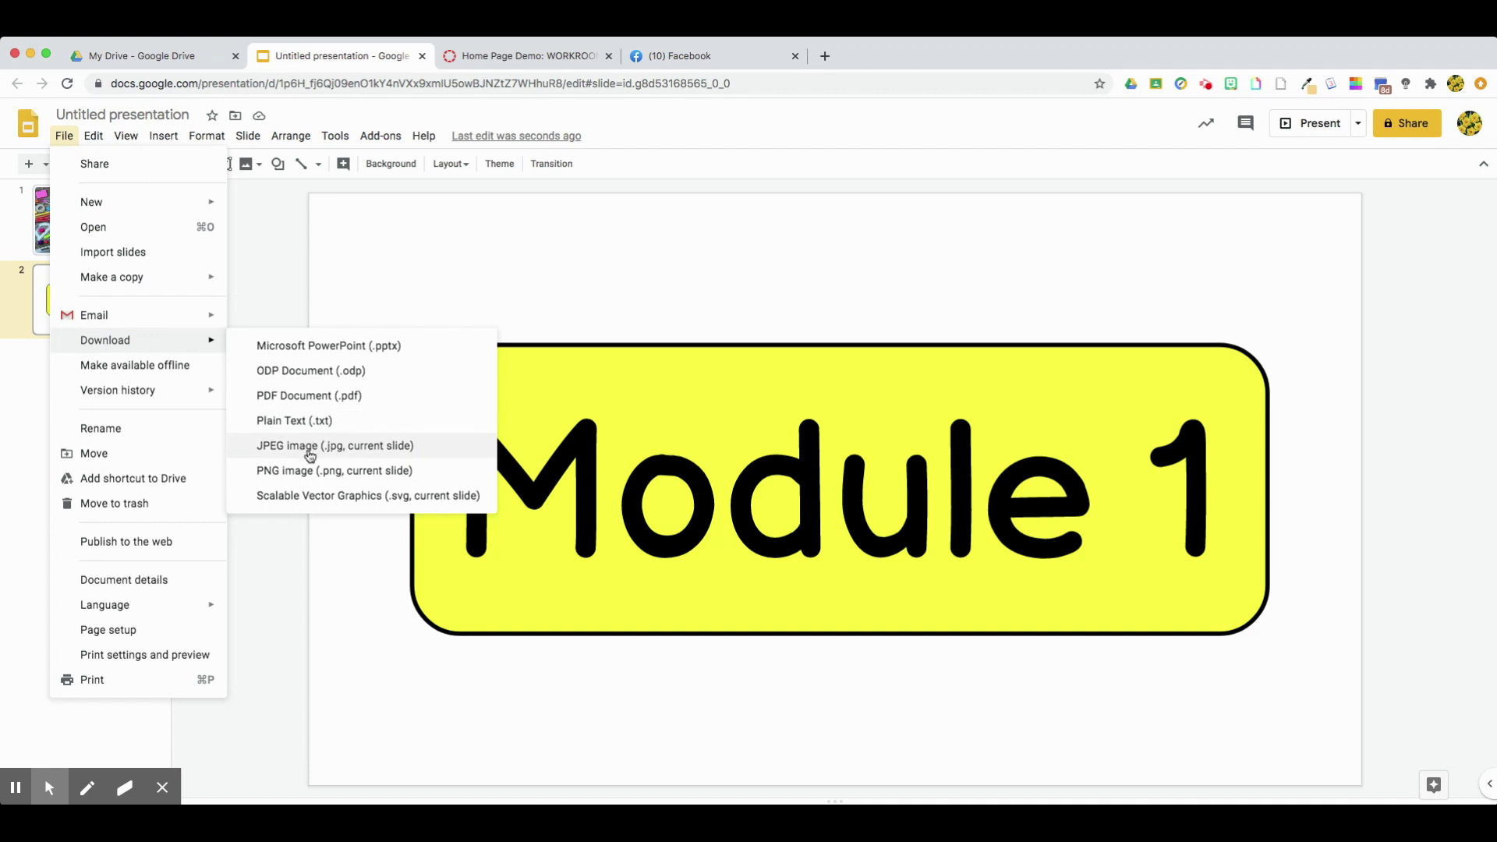
left_click(510, 249)
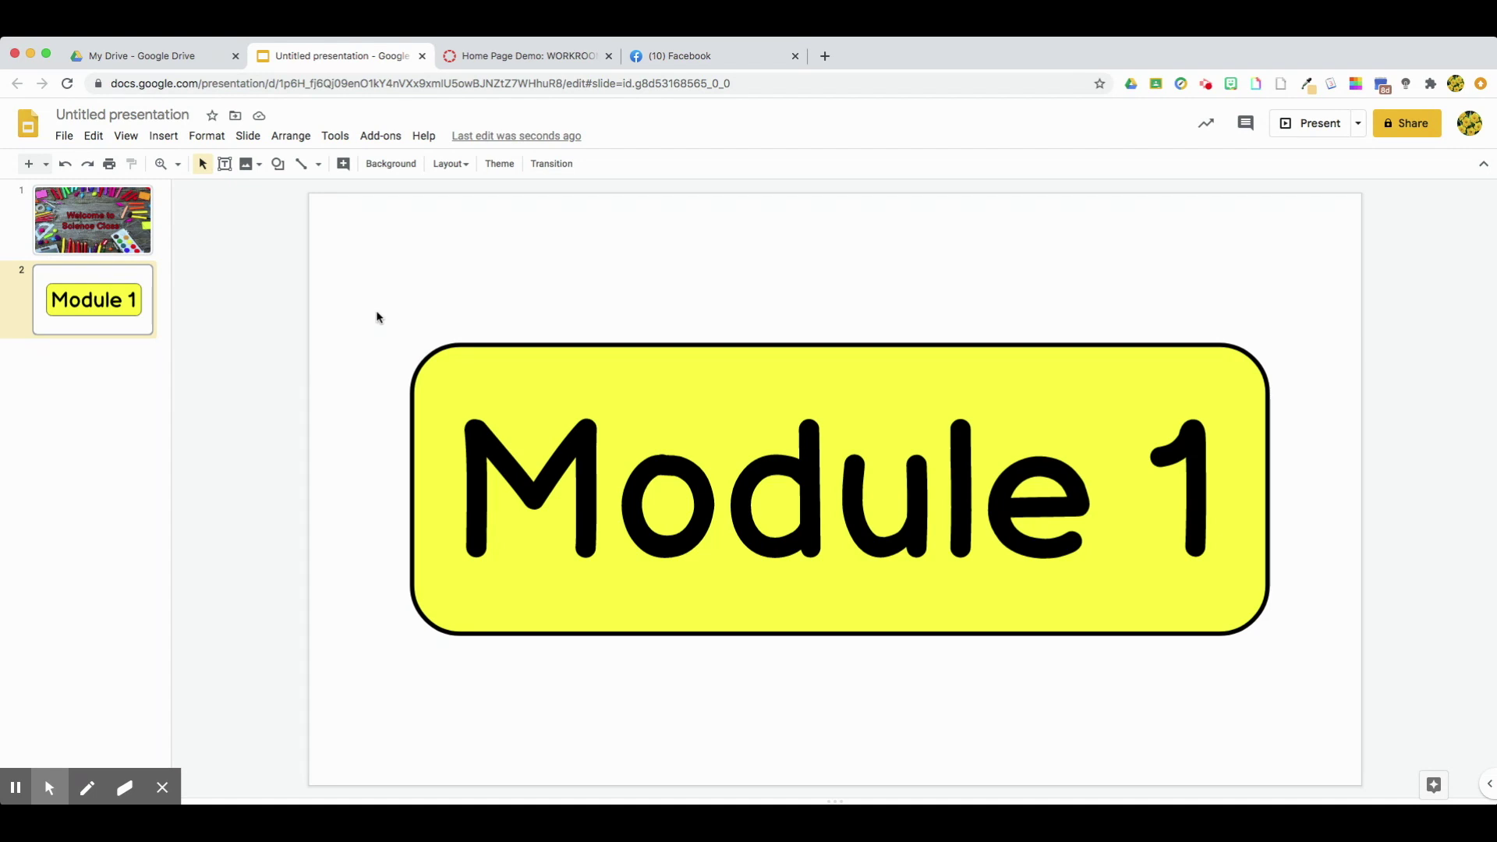
Box-select the whole Module 1 button, then switch to the Canvas Home Page Demo tab.
left_click_drag(378, 313, 1294, 666)
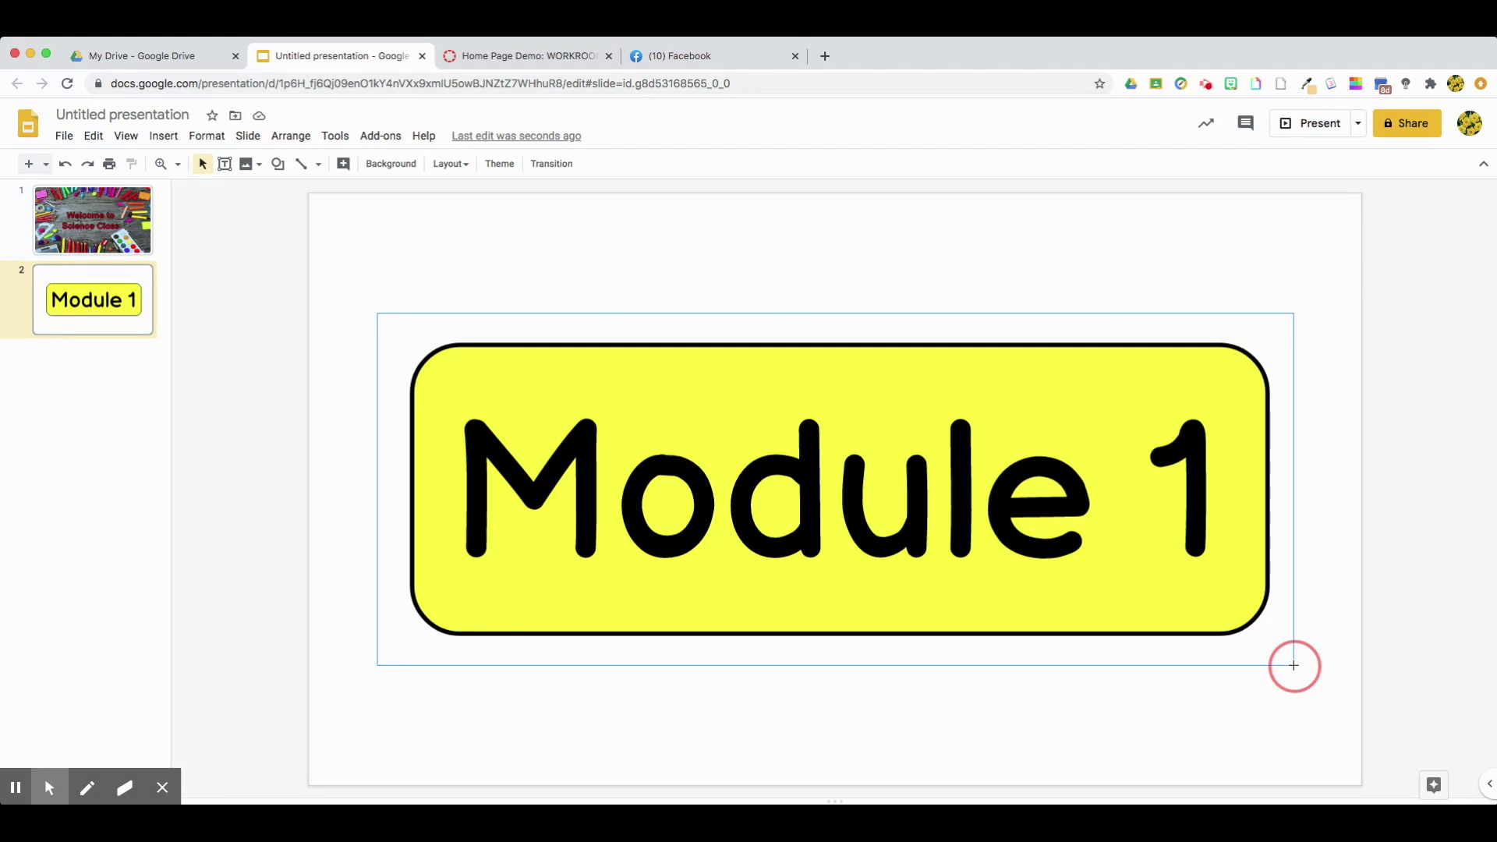
left_click_drag(1294, 666, 1294, 665)
left_click(371, 344)
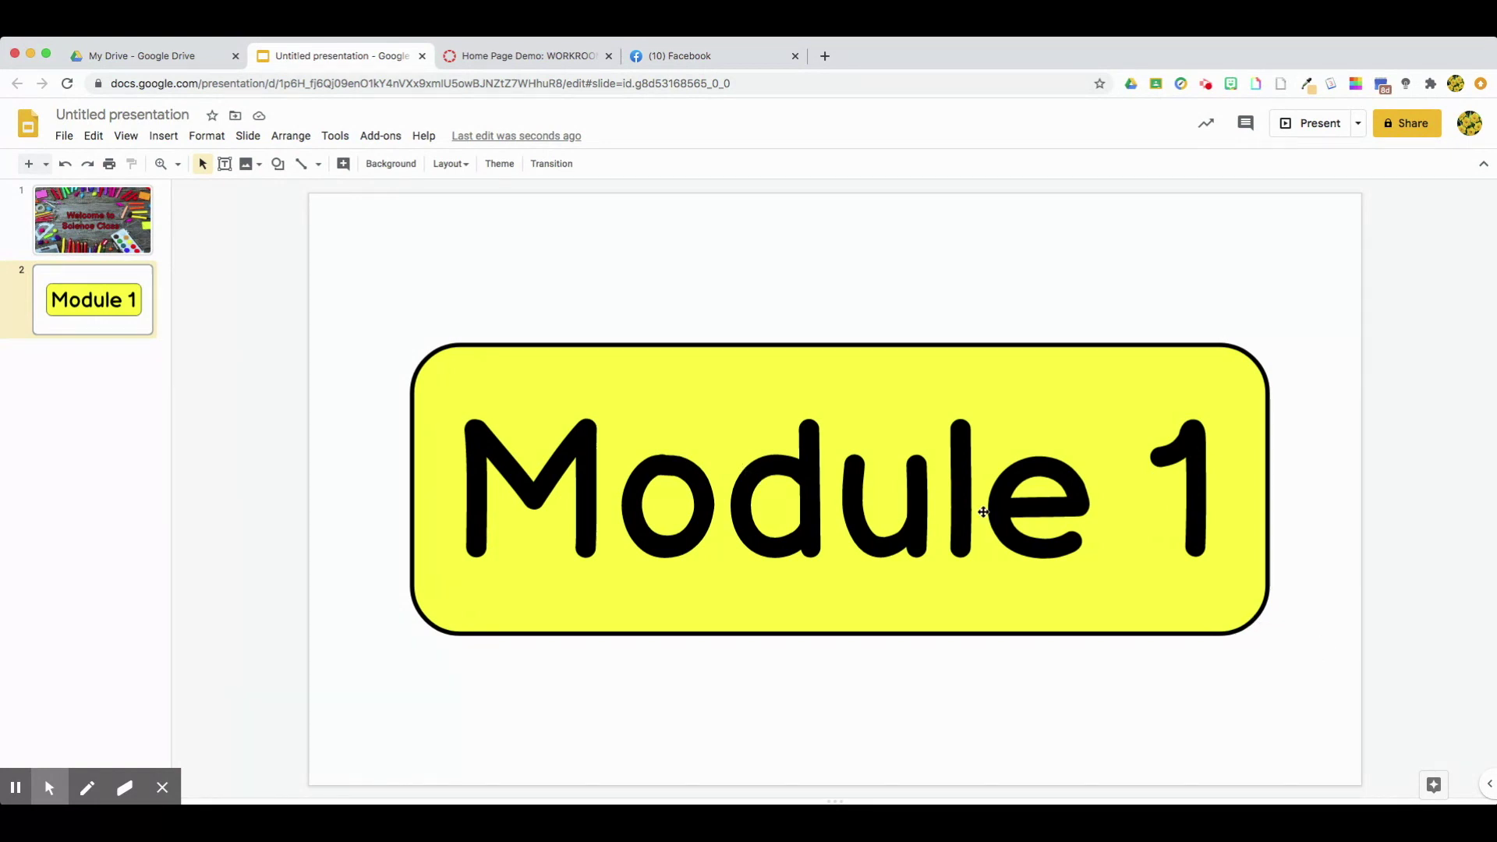
mouse_move(50, 788)
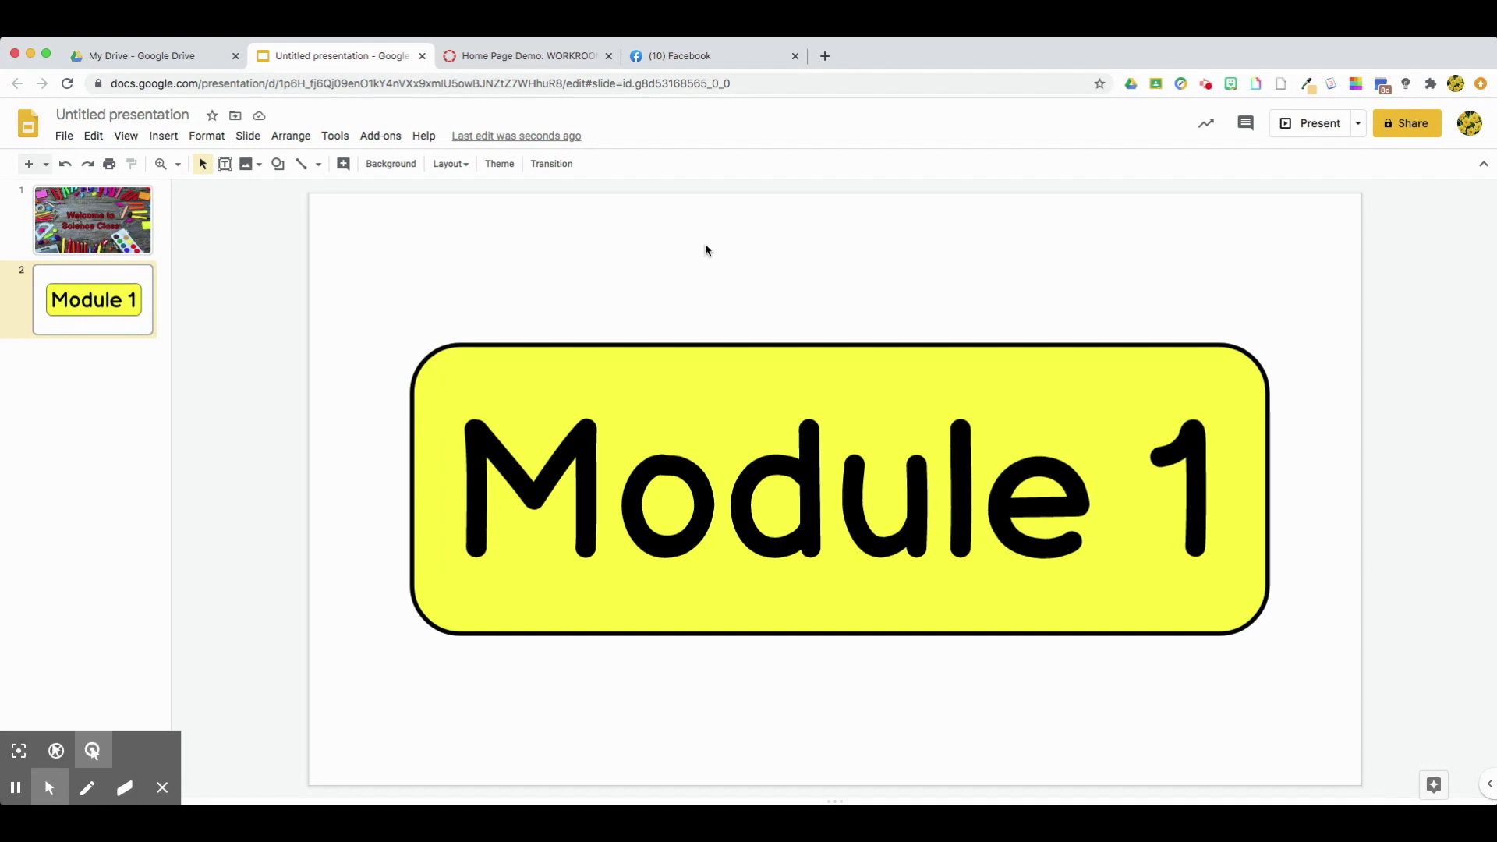
key("ctrl+Tab")
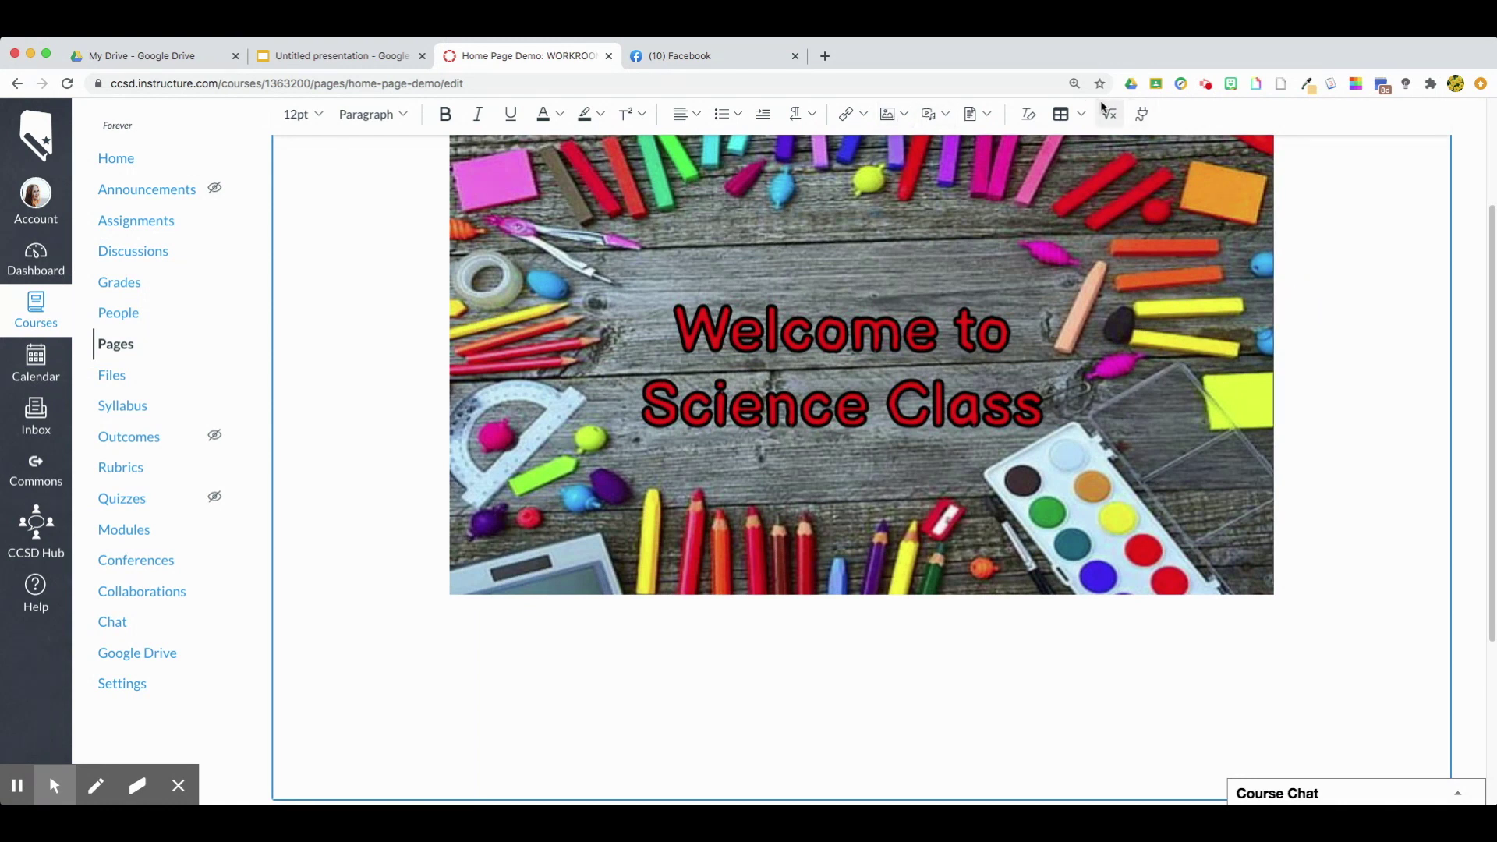
Insert a one-row, four-column table below the banner and start in its first cell.
left_click(1080, 114)
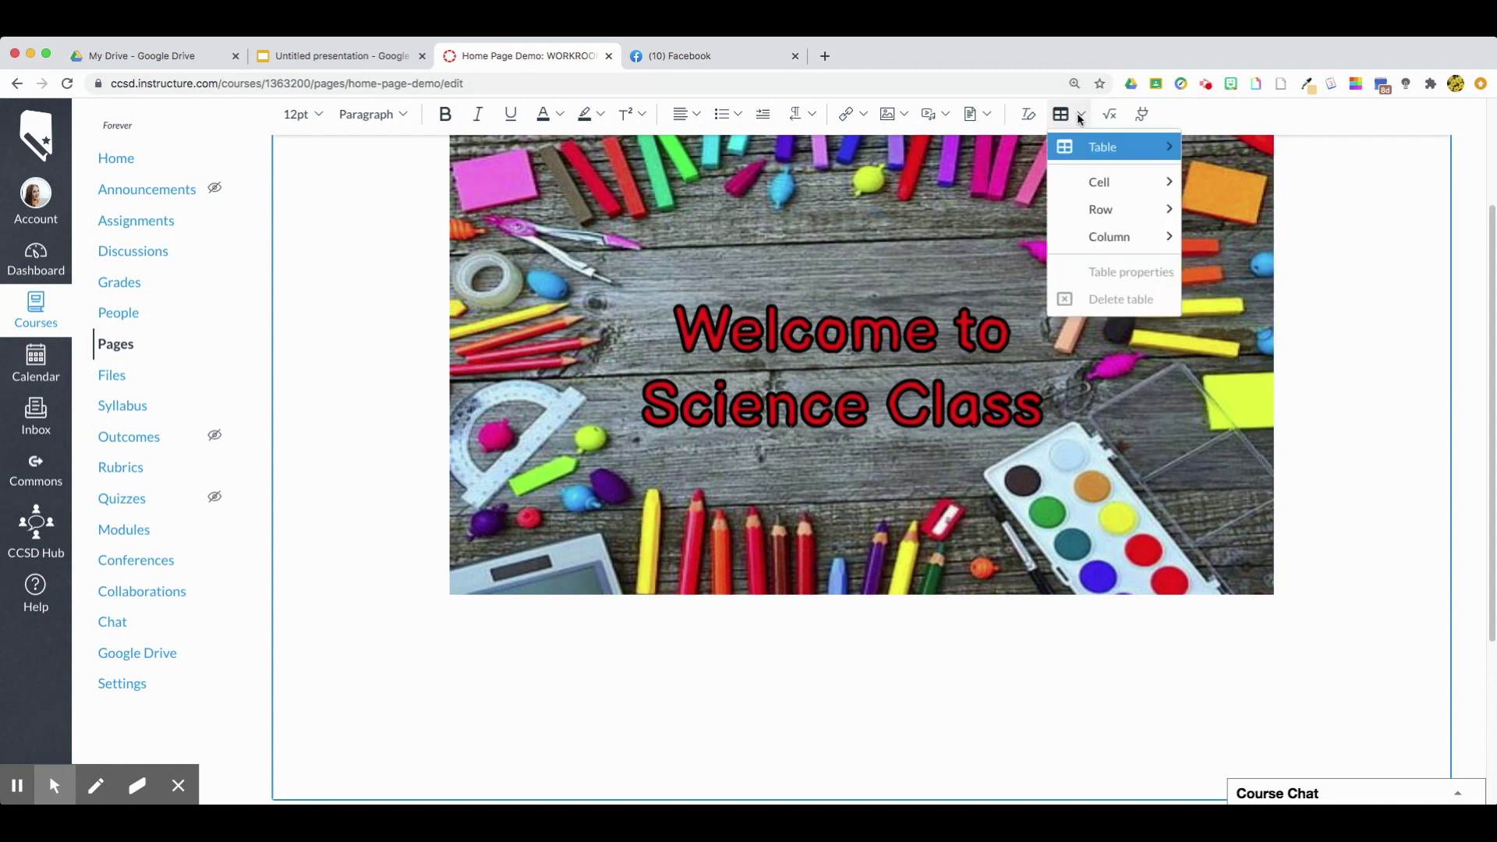
mouse_move(1091, 152)
left_click(1230, 147)
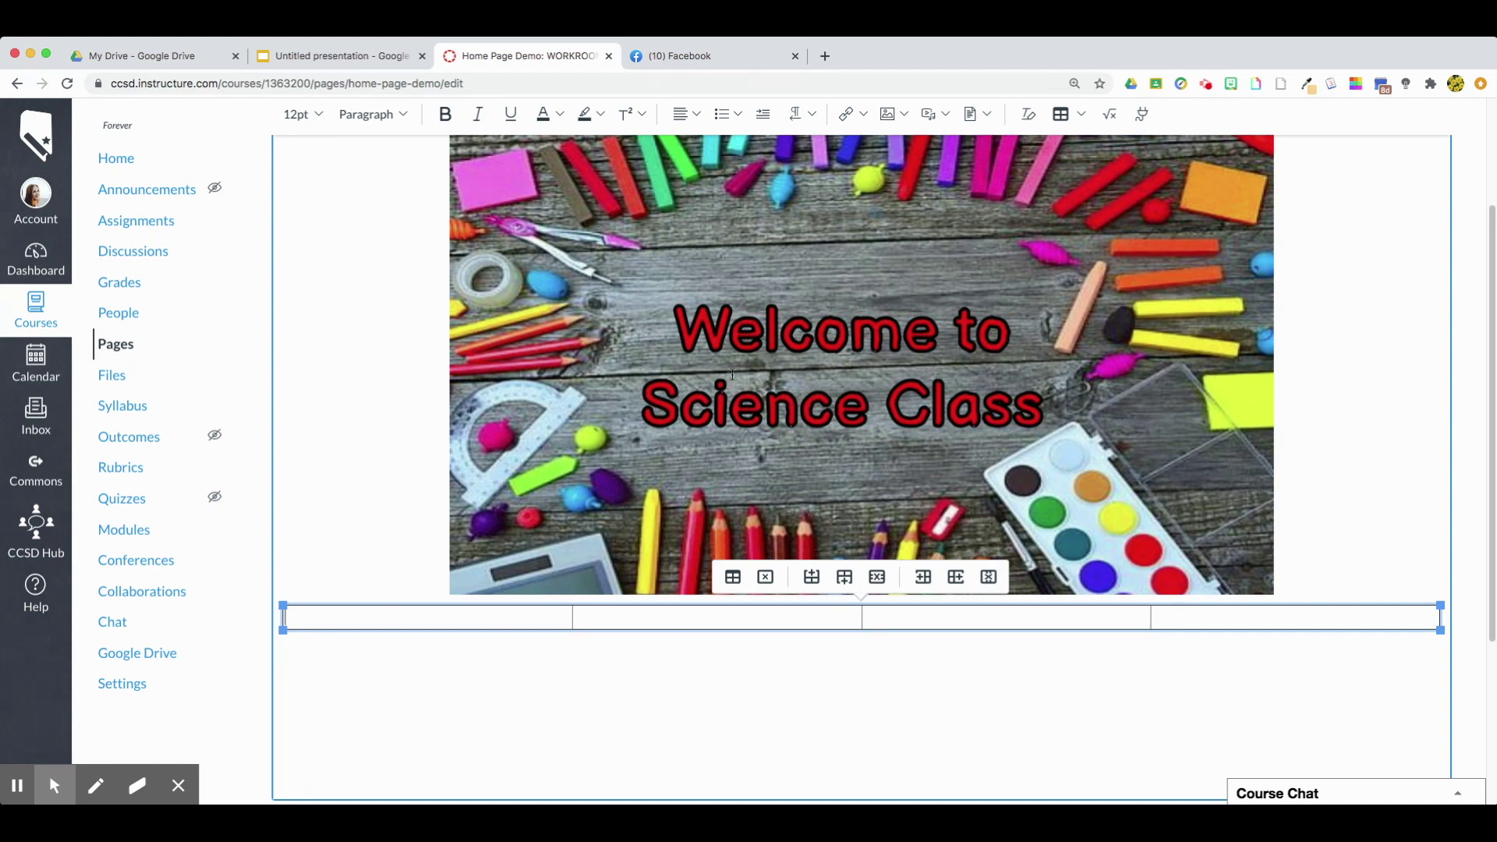
left_click(491, 622)
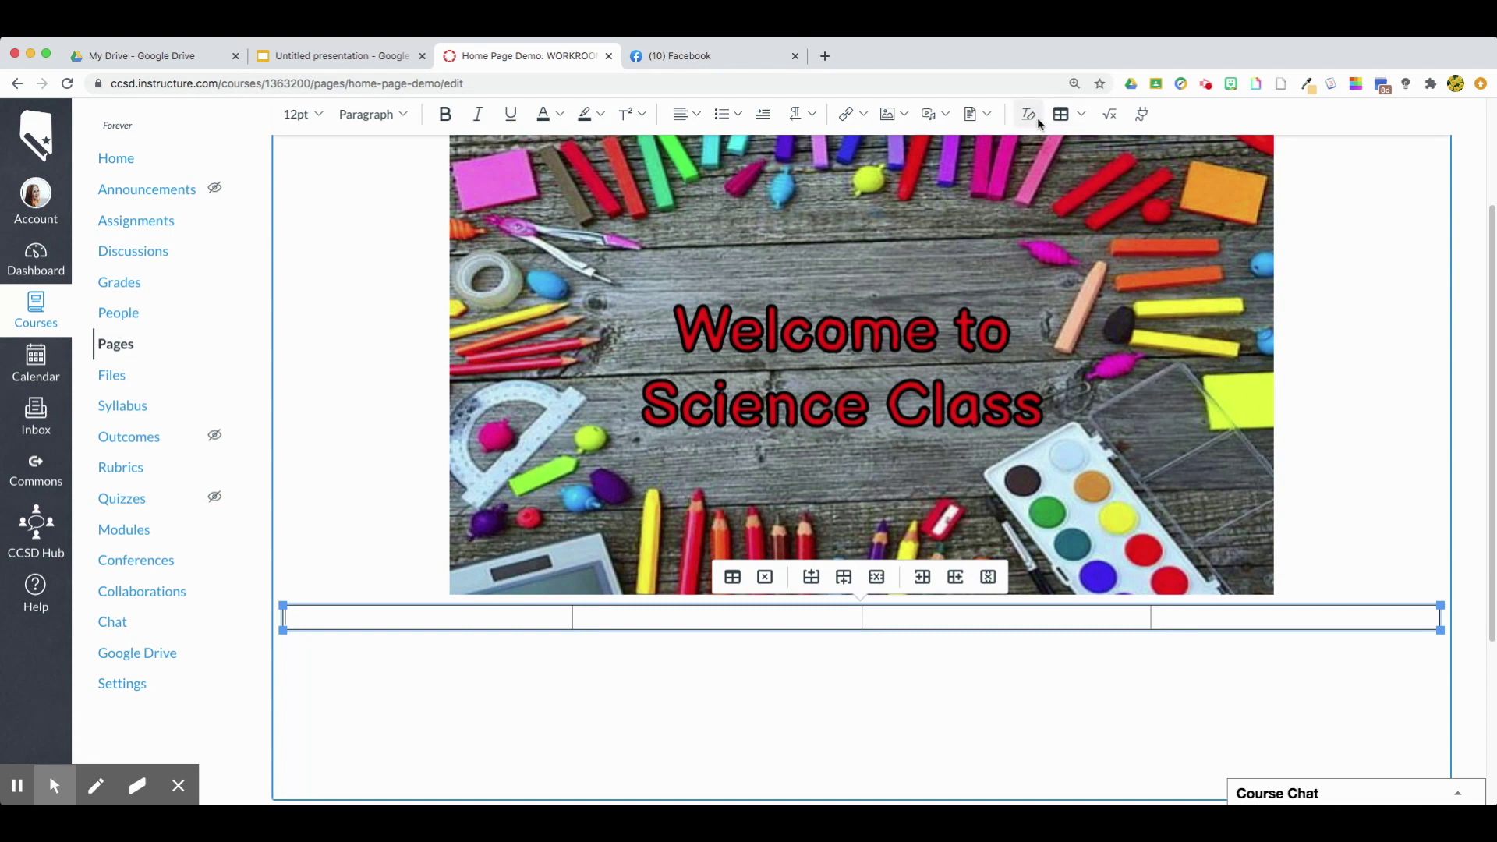
left_click(900, 115)
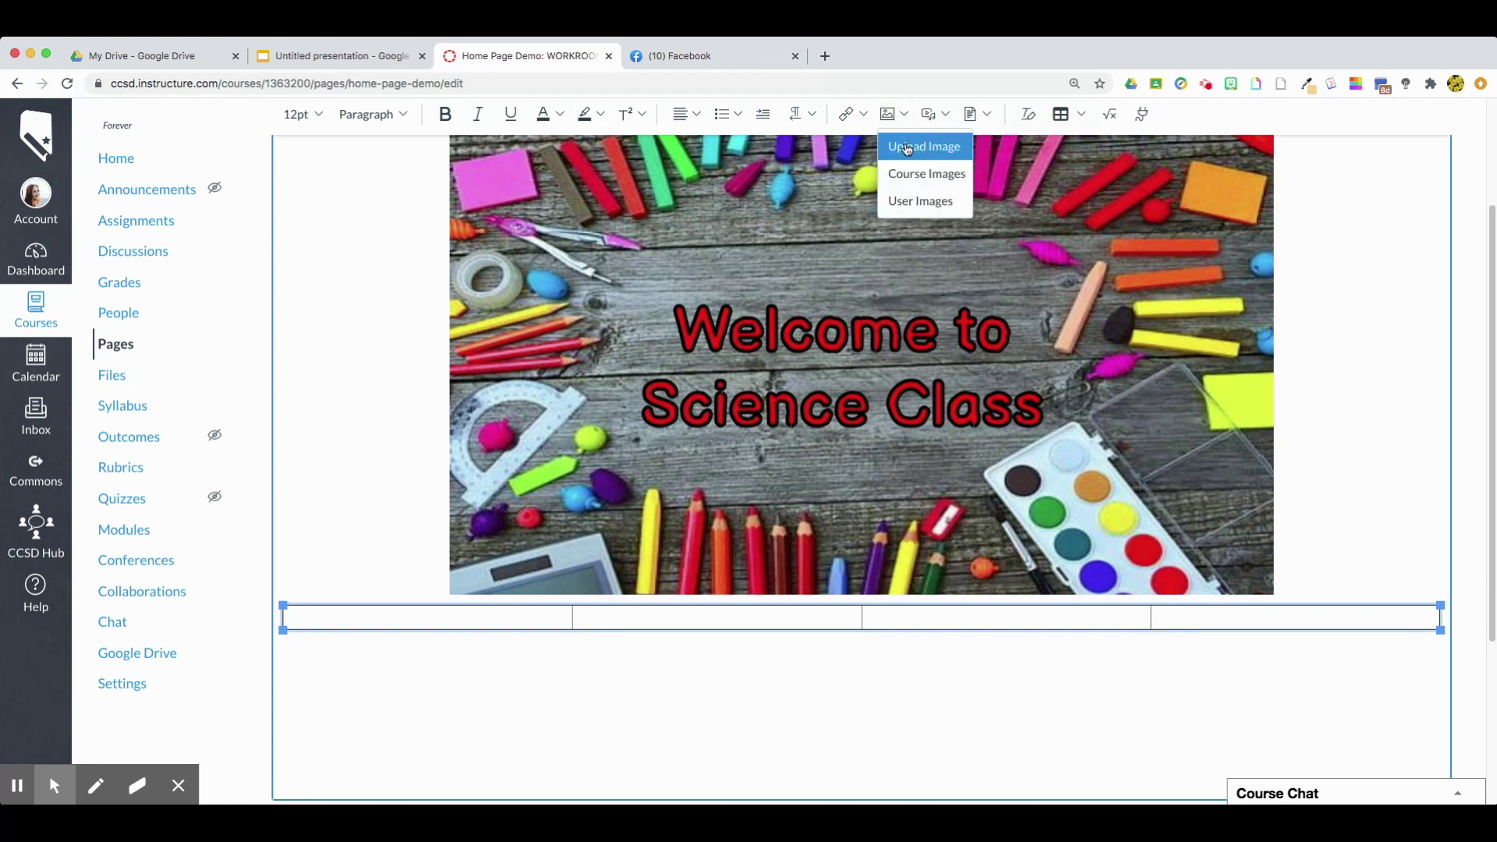
left_click(906, 148)
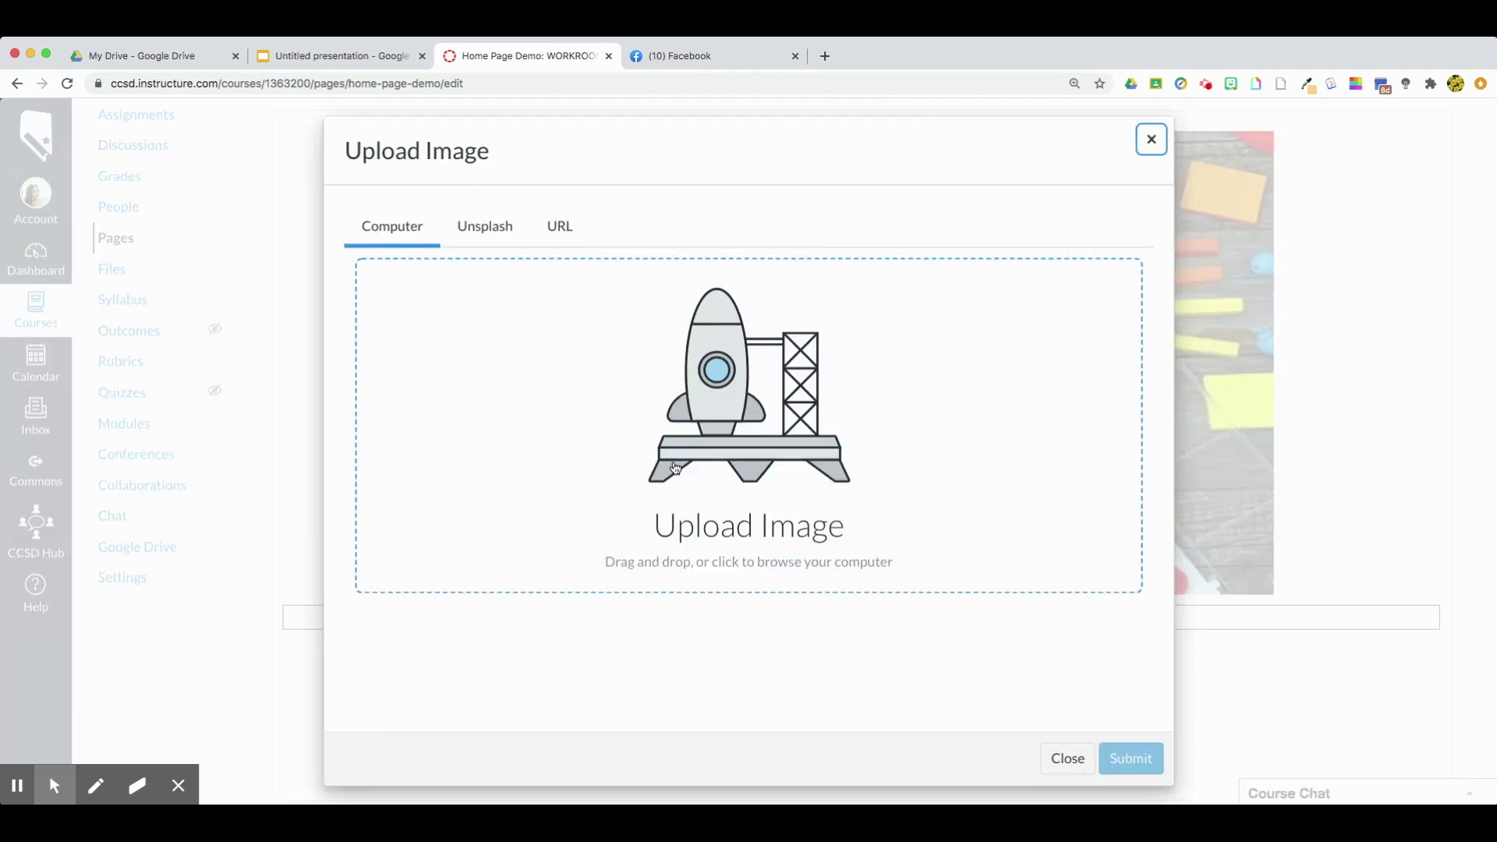
left_click(299, 610)
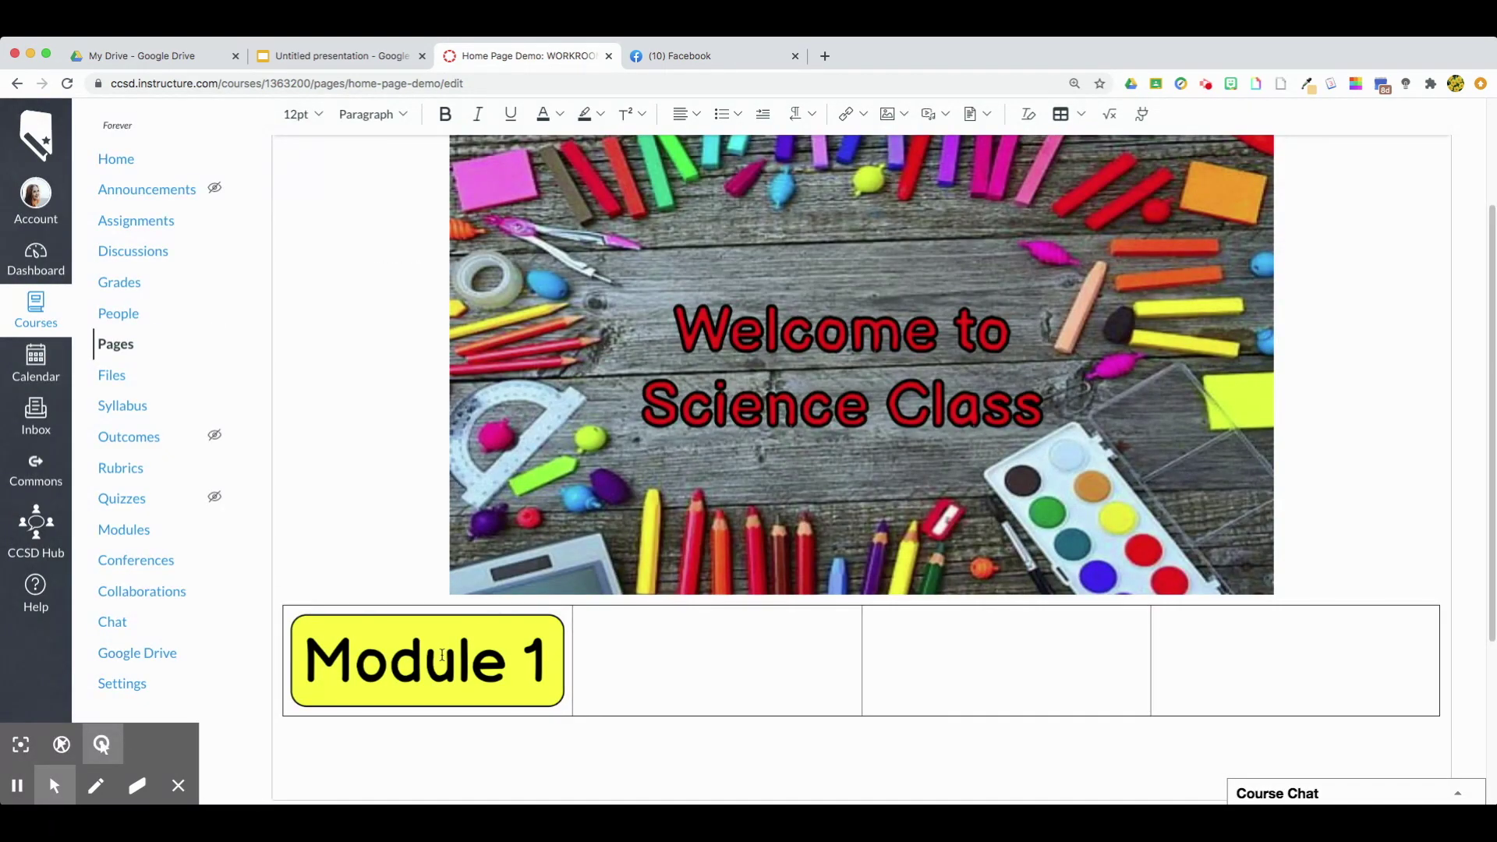
Insert the orange Module 2 and pink Module 3 button images from Course Images.
left_click(698, 664)
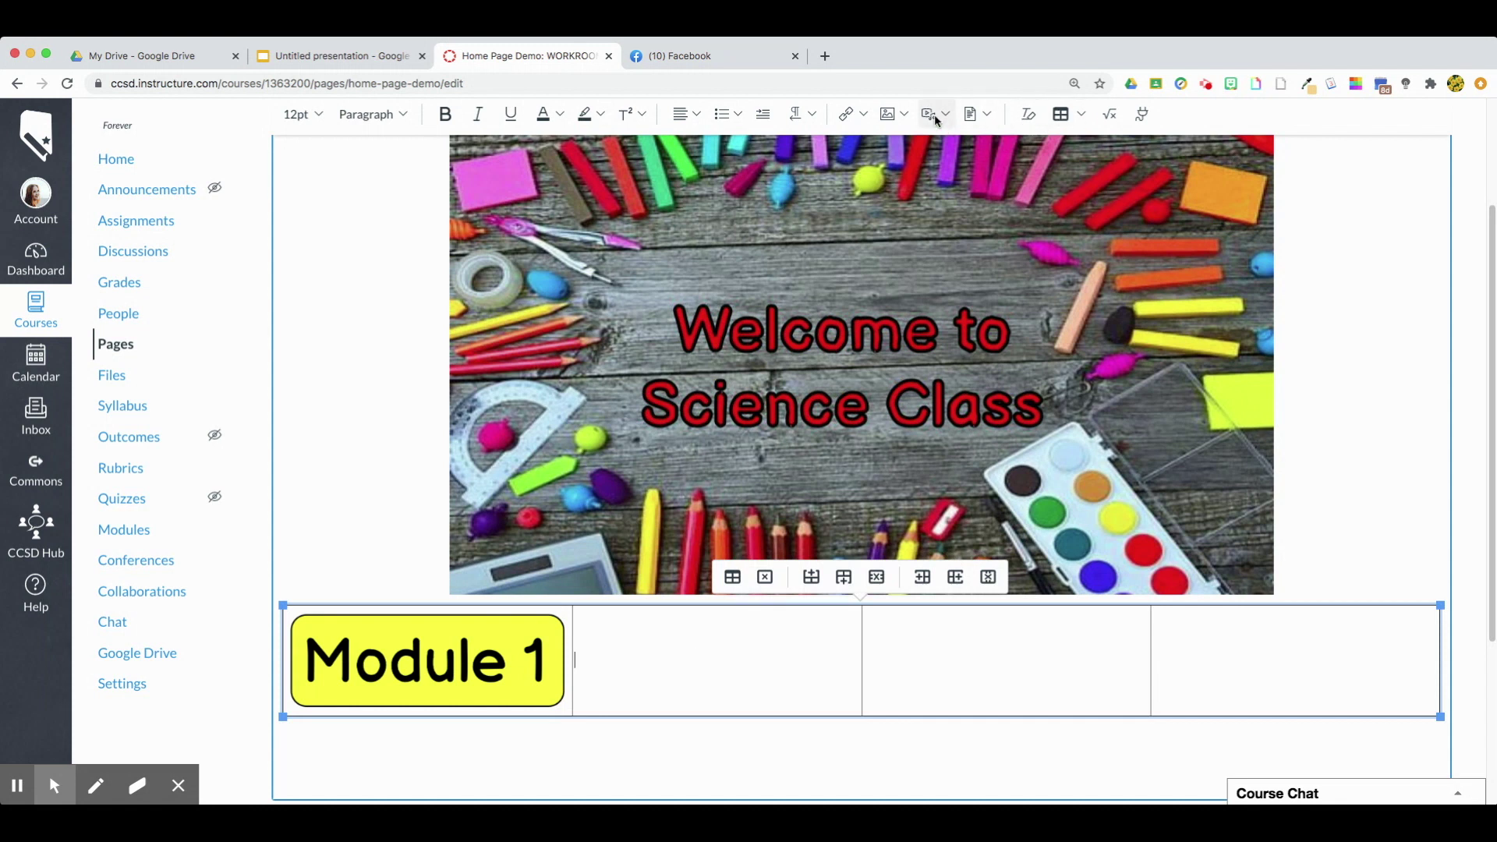
left_click(897, 115)
left_click(917, 177)
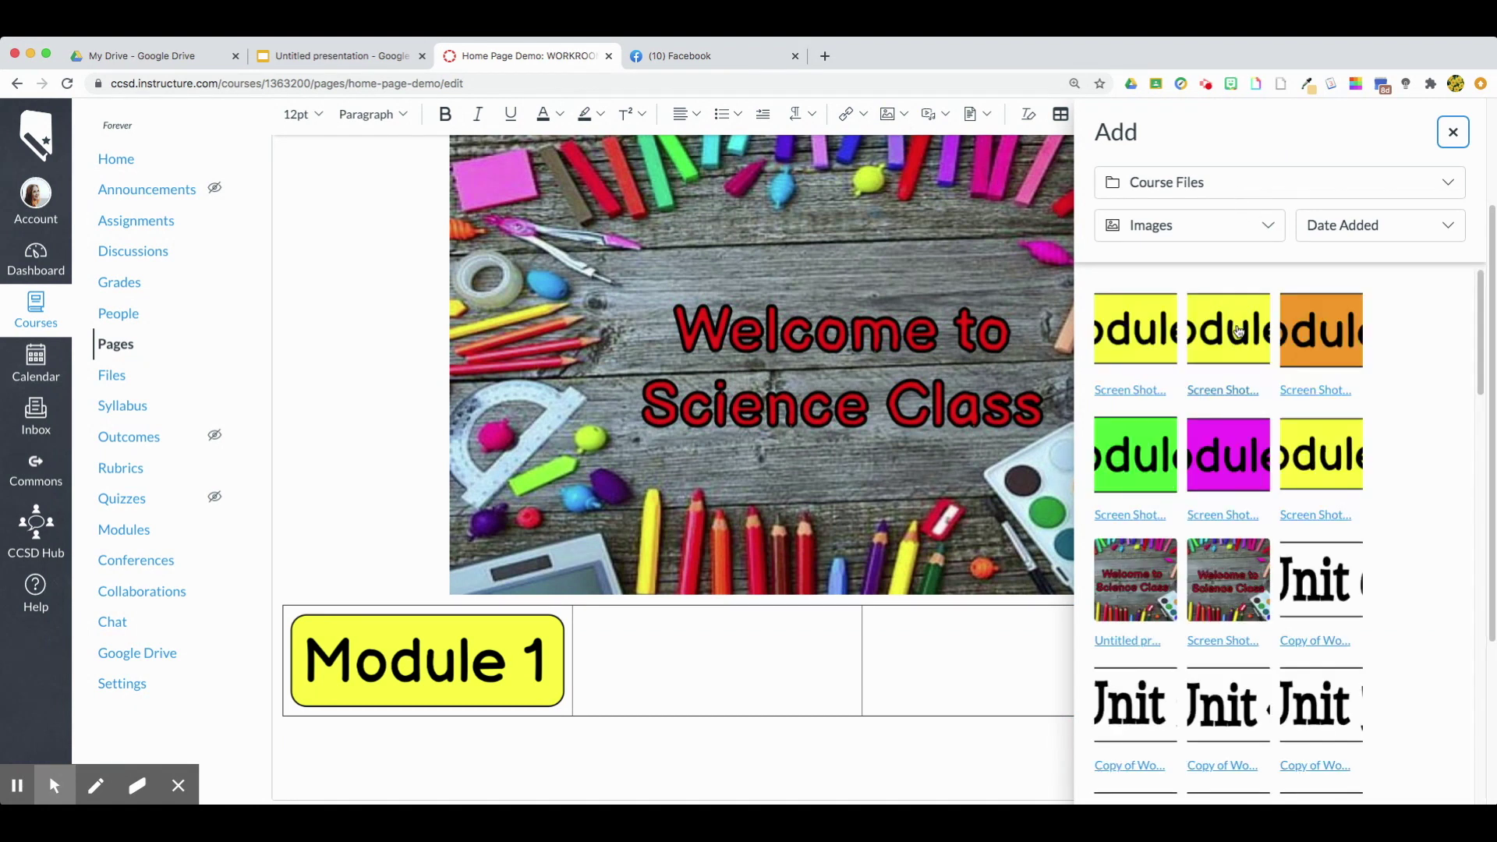
left_click(1306, 351)
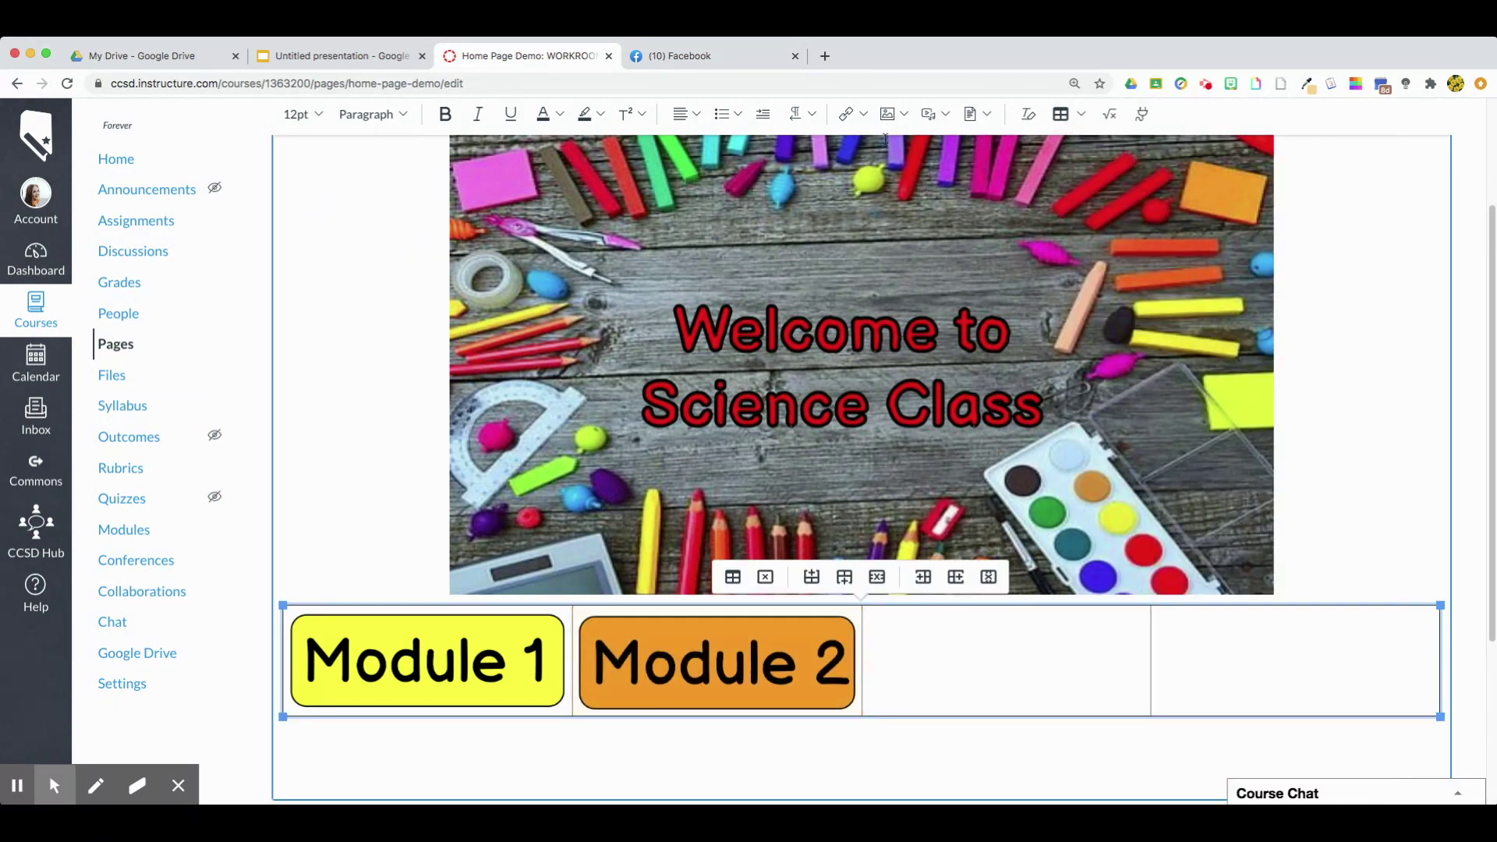
left_click(903, 114)
left_click(921, 173)
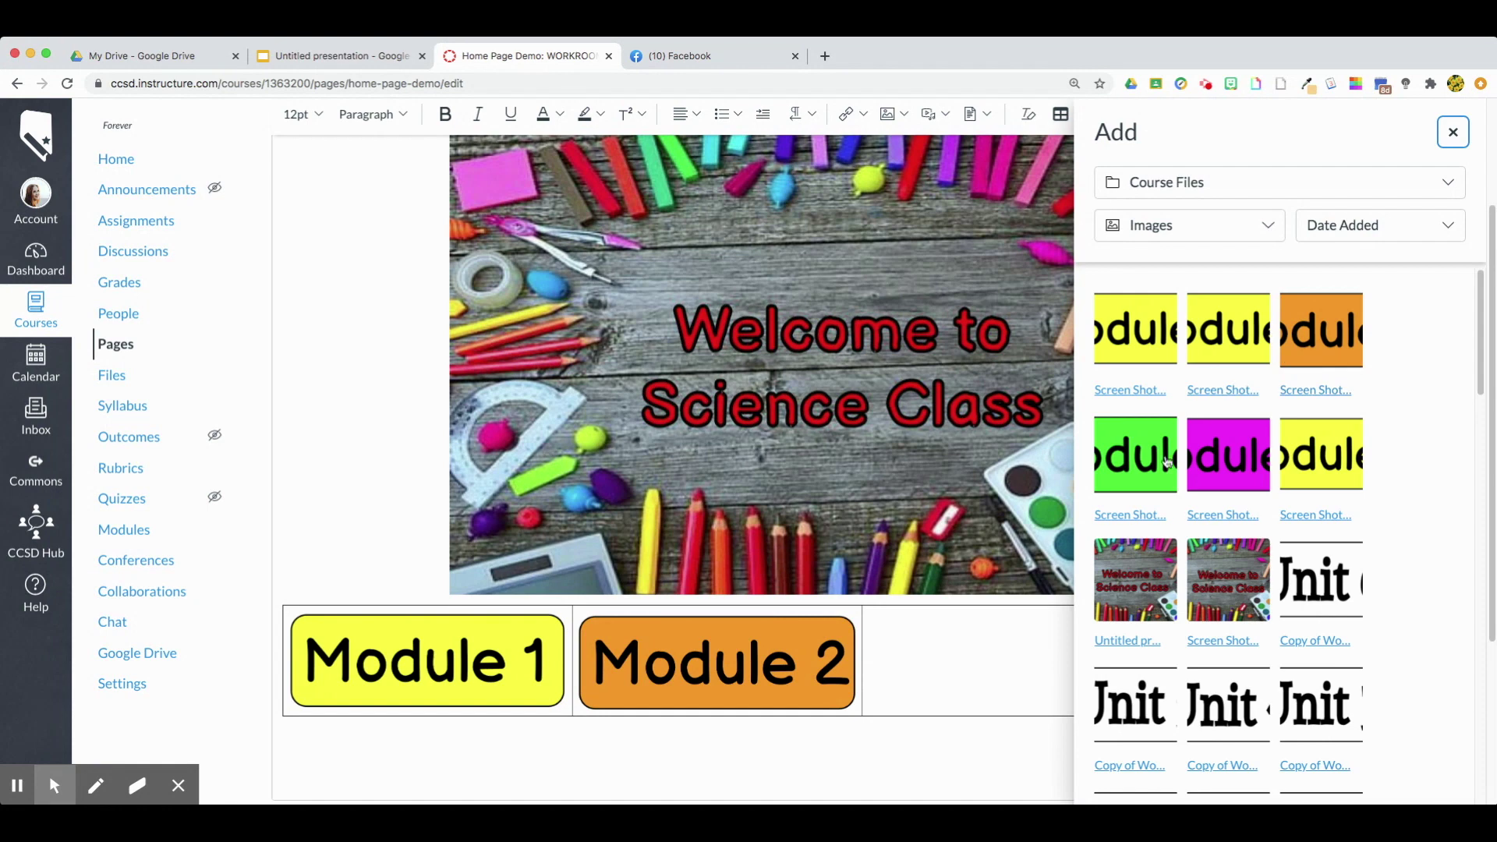
left_click(1240, 449)
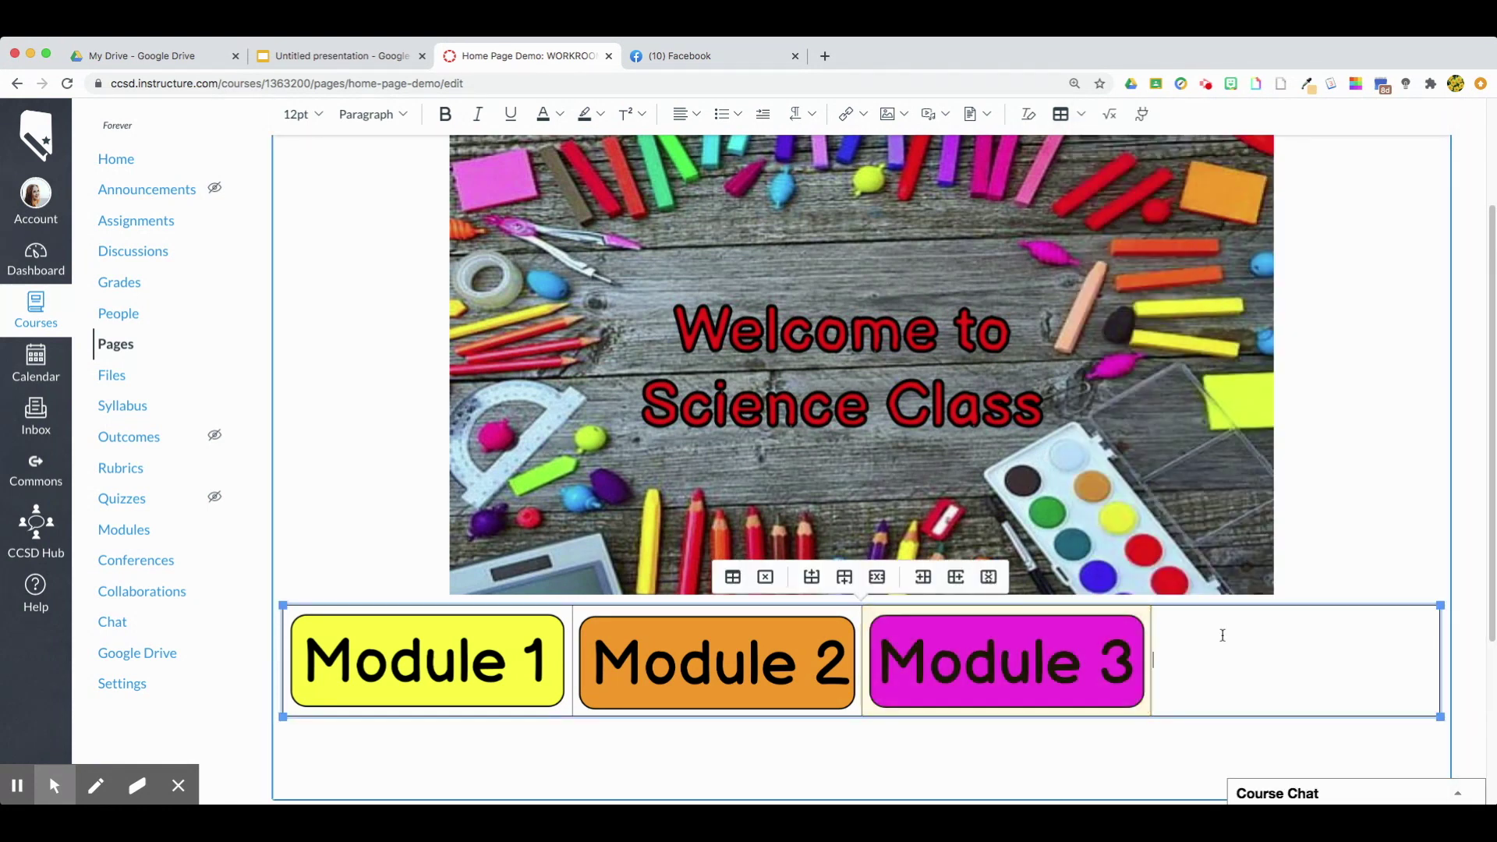
Insert the green Module 4 button image from Course Images into the last cell.
left_click(899, 117)
left_click(925, 177)
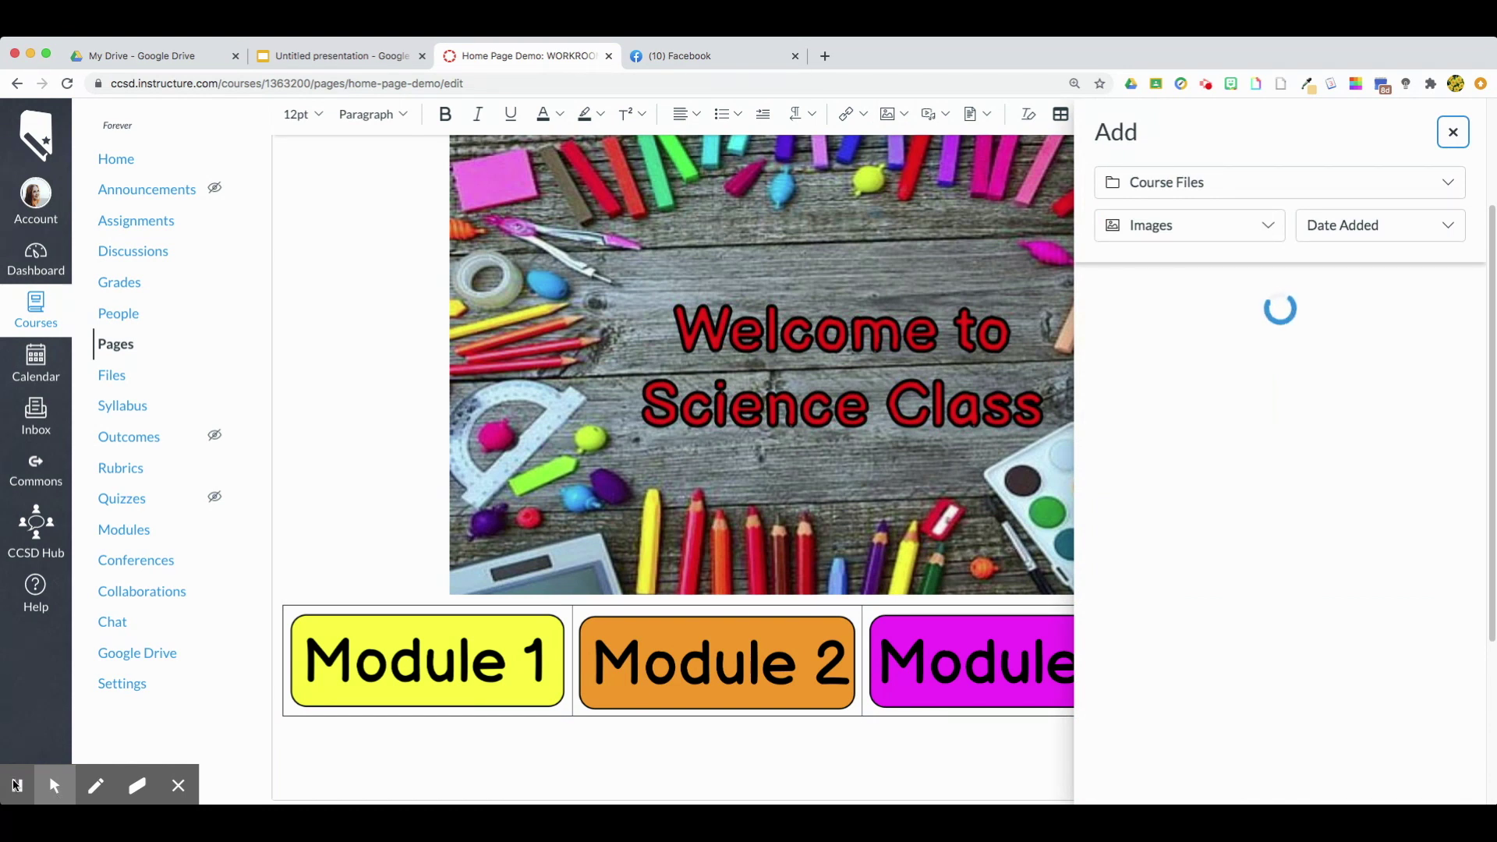
left_click(20, 790)
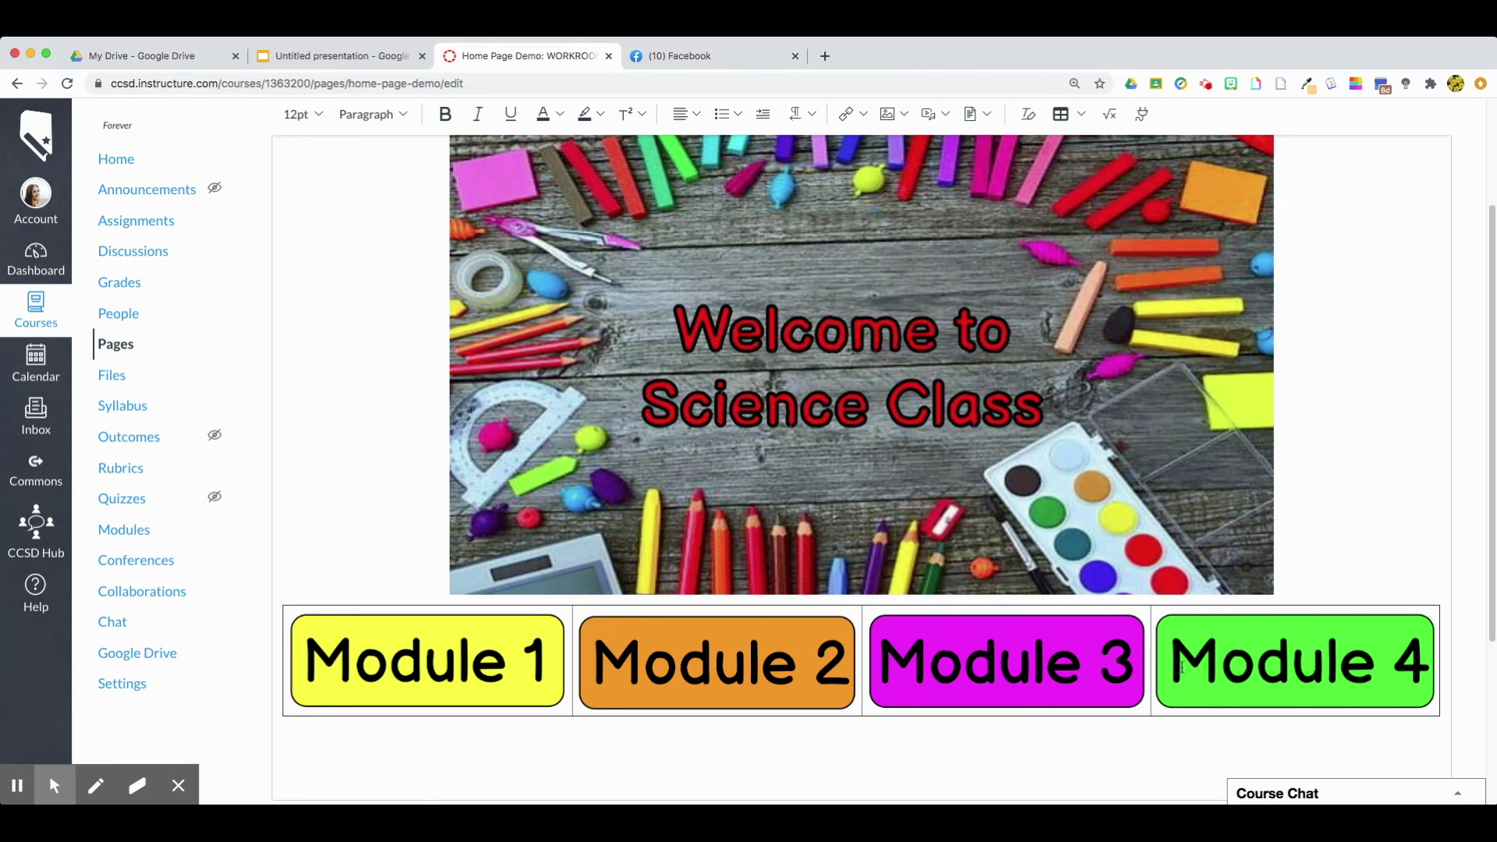
scroll(903, 623, "down", 3)
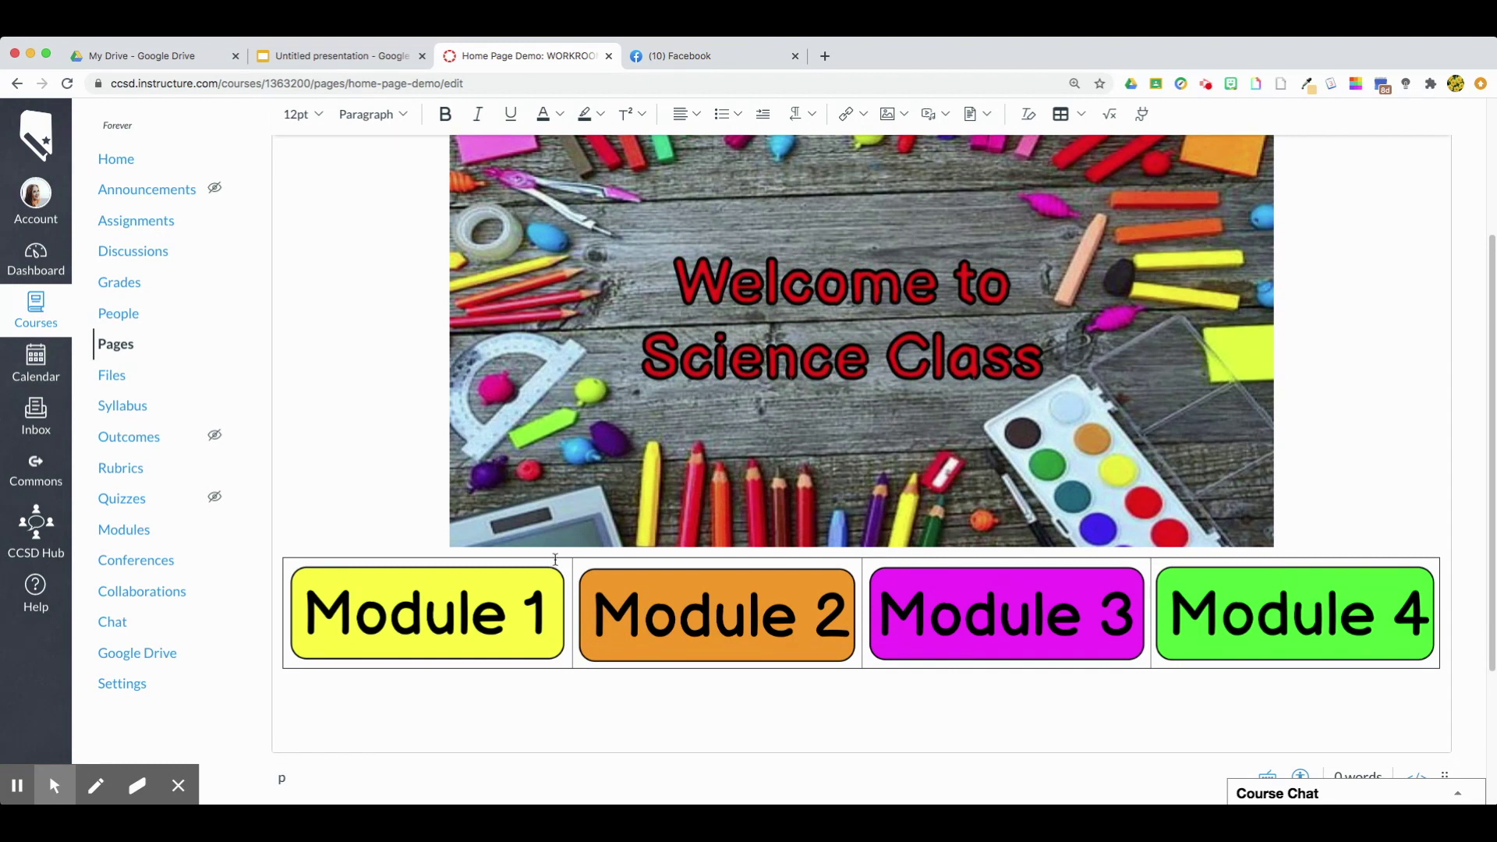
In Table properties, set border style to Hidden and border colour to white #ffffff.
left_click(1205, 599)
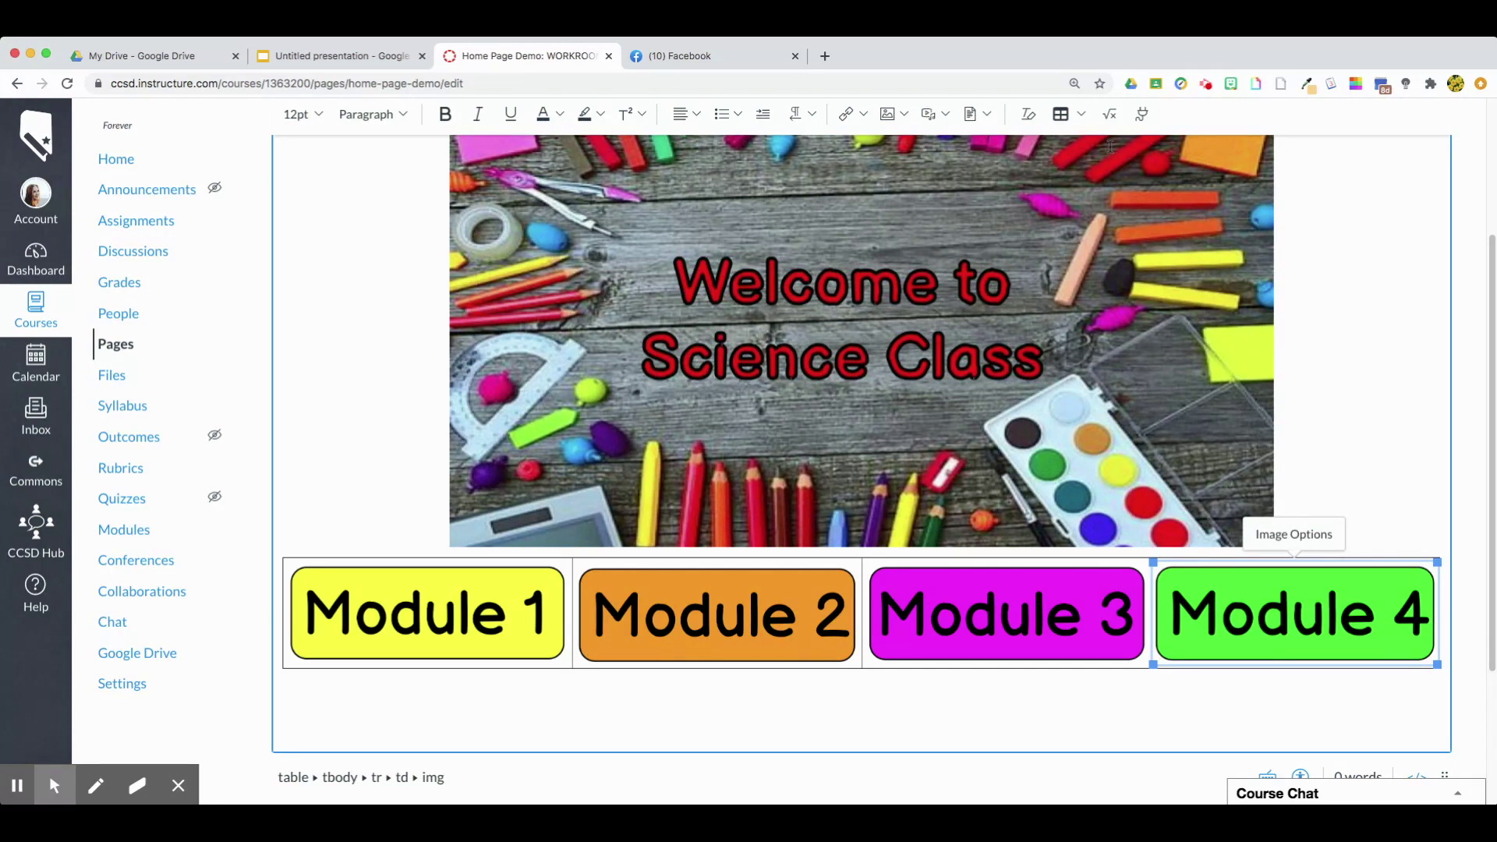
left_click(1061, 114)
mouse_move(1101, 200)
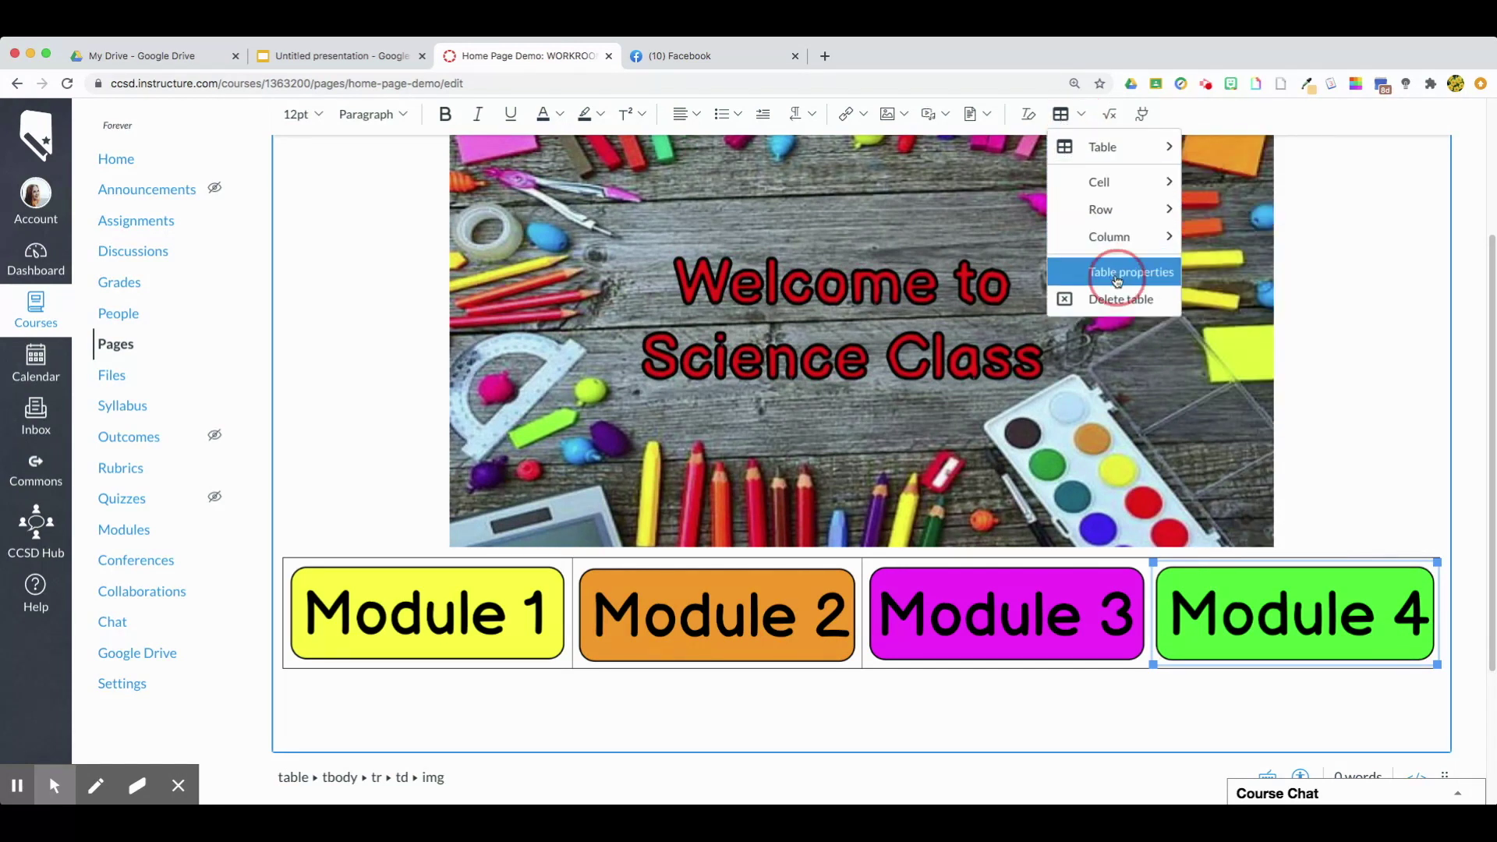
left_click(1118, 272)
left_click(619, 343)
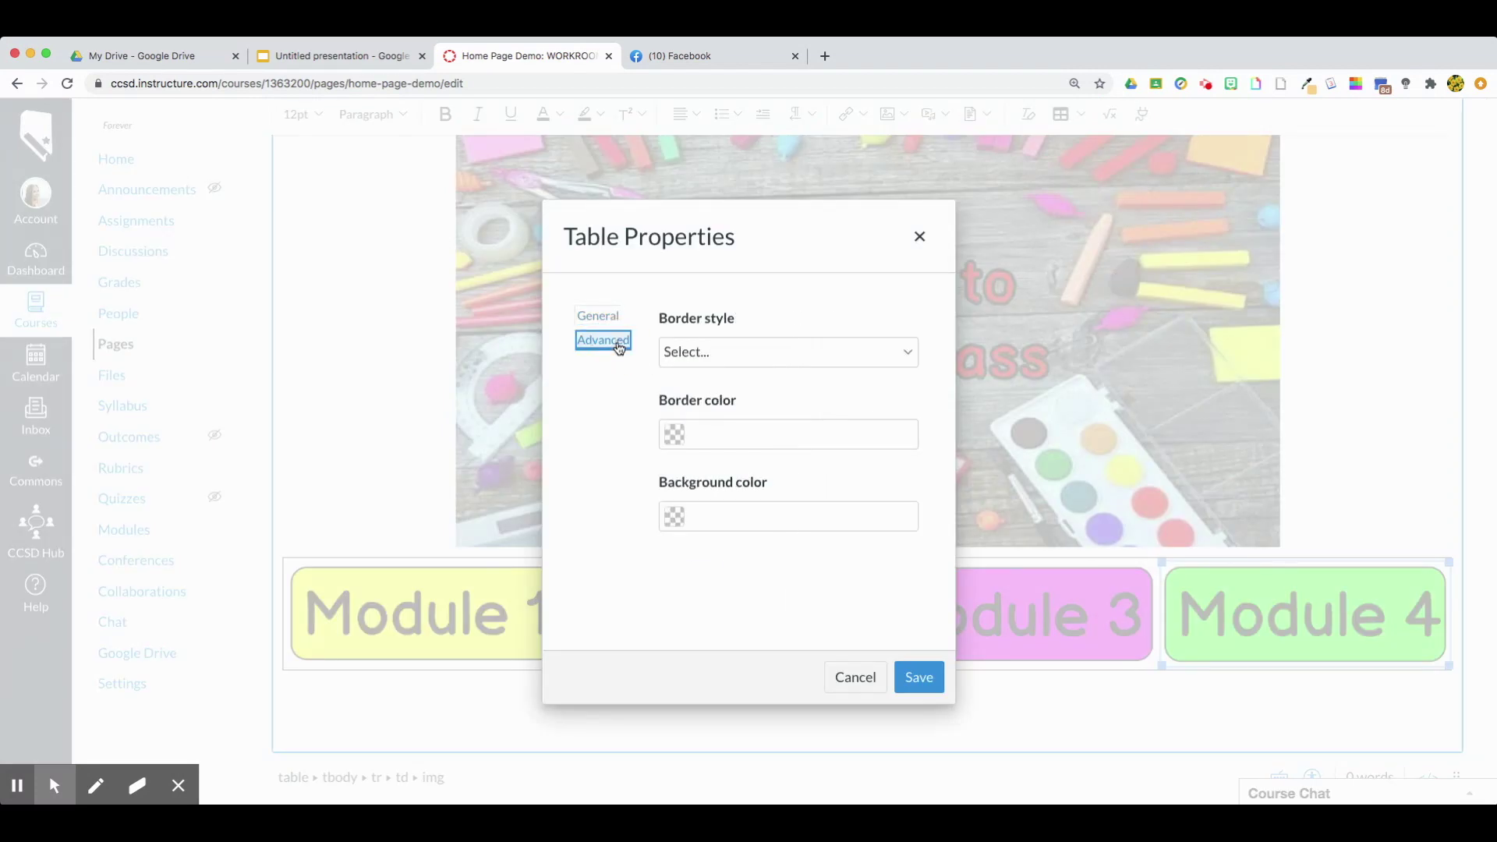
left_click(712, 349)
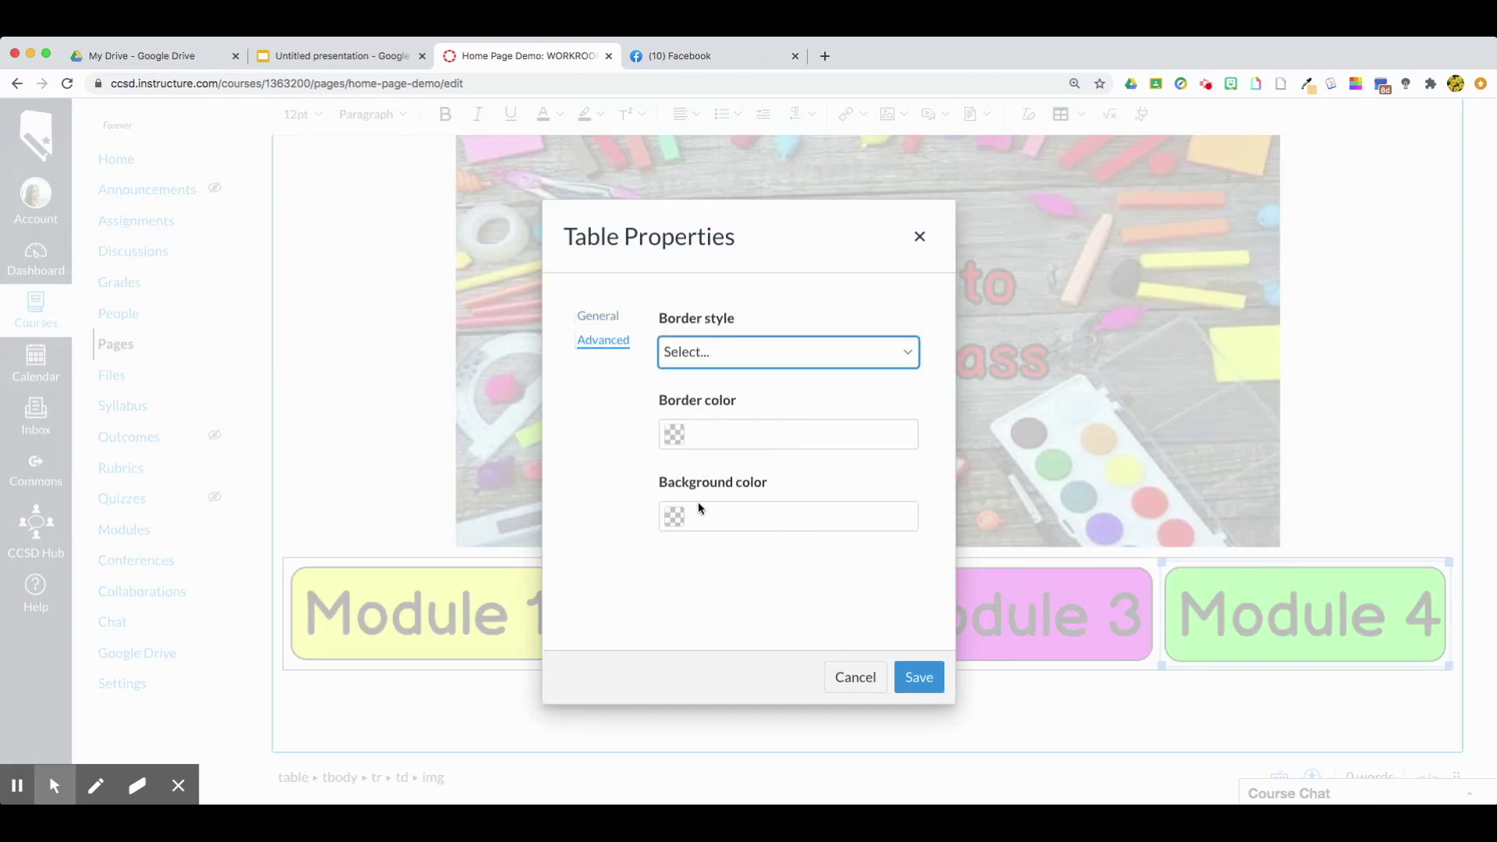
key("h")
left_click(693, 443)
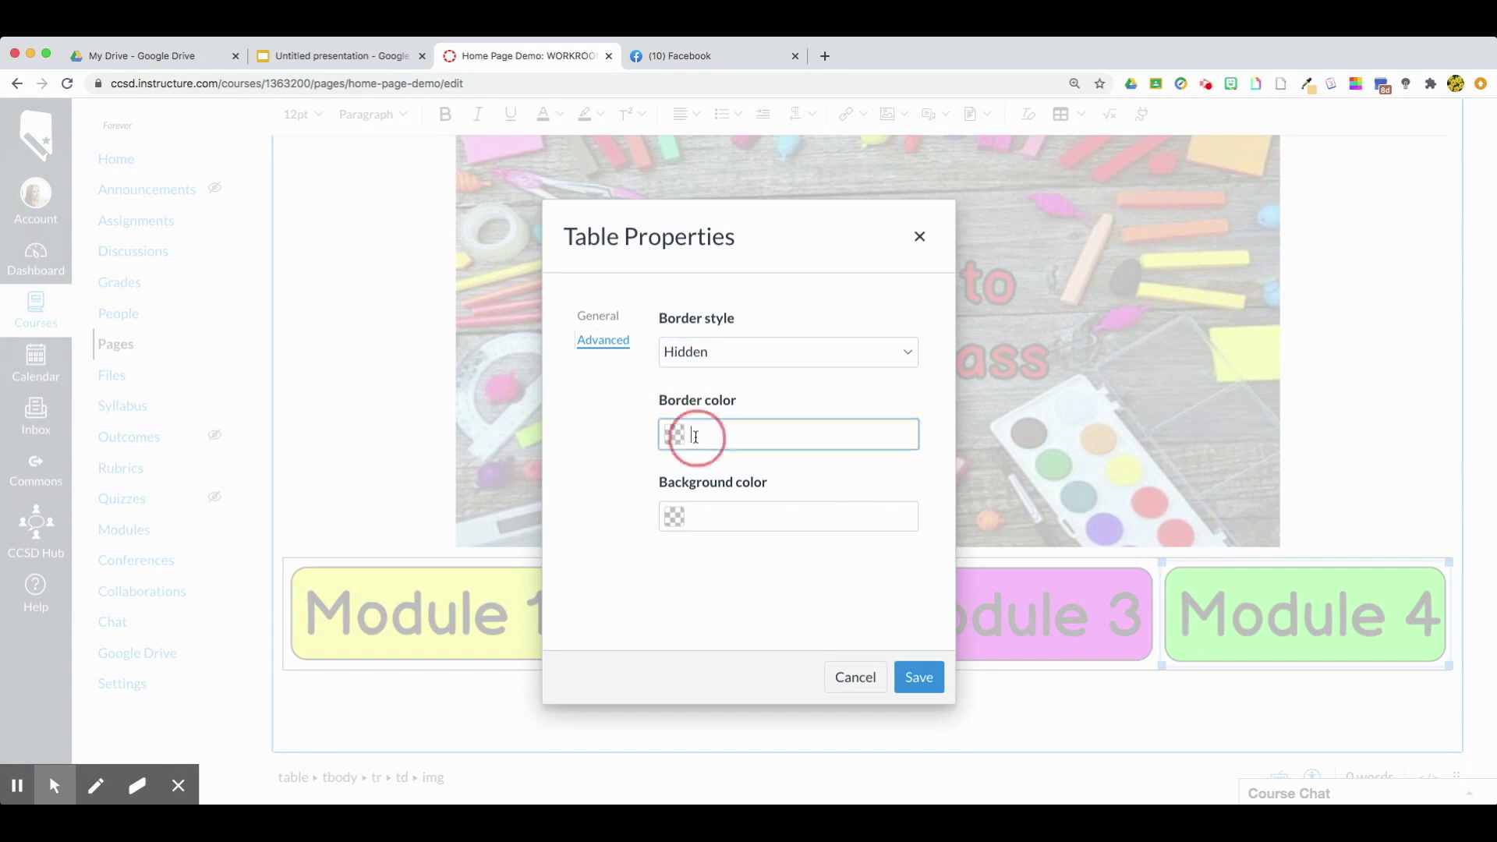
left_click(676, 437)
left_click(704, 562)
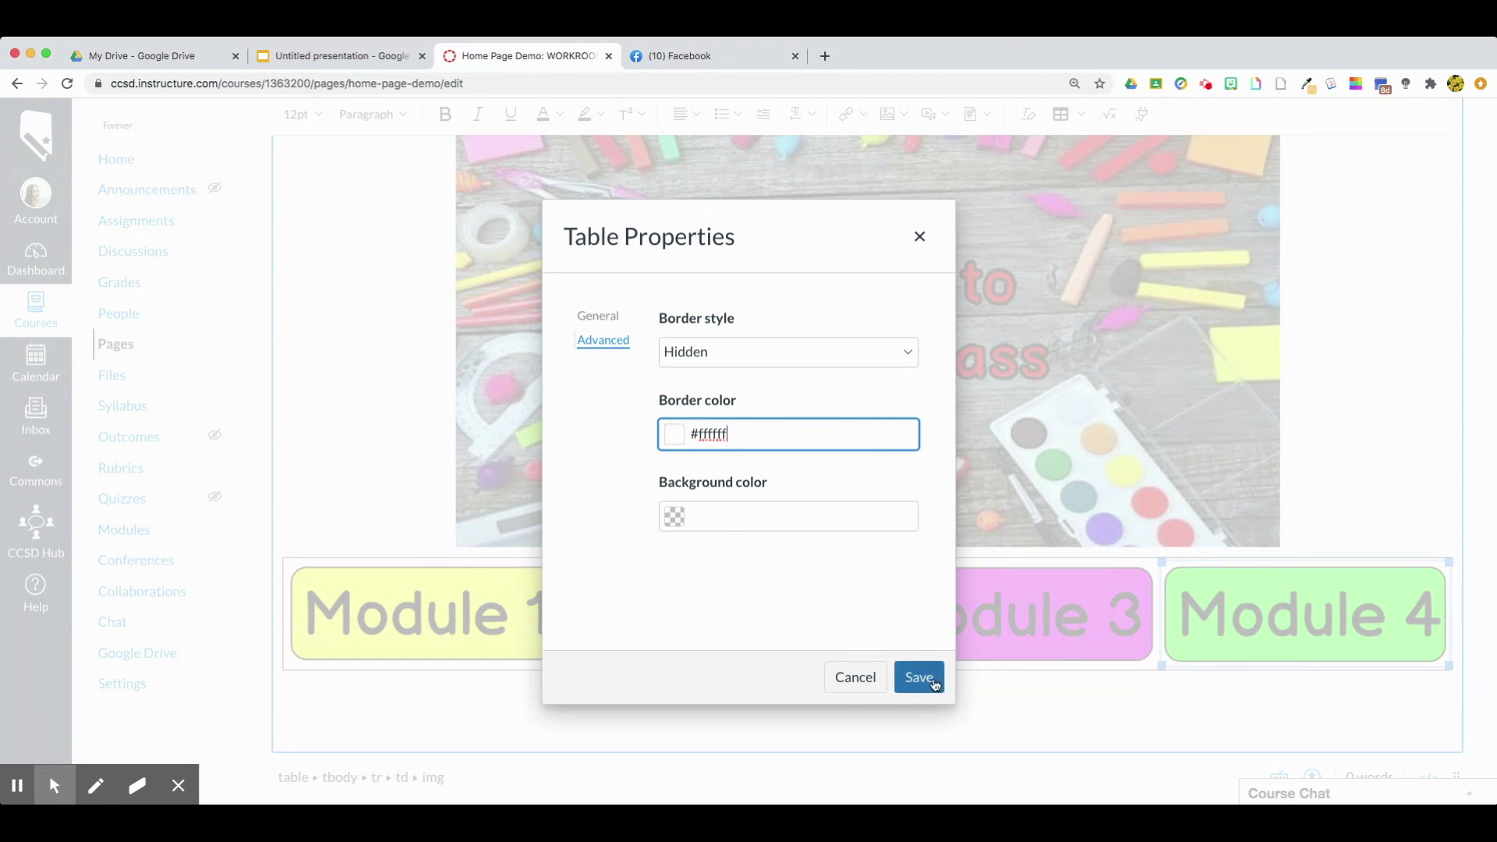
left_click(917, 677)
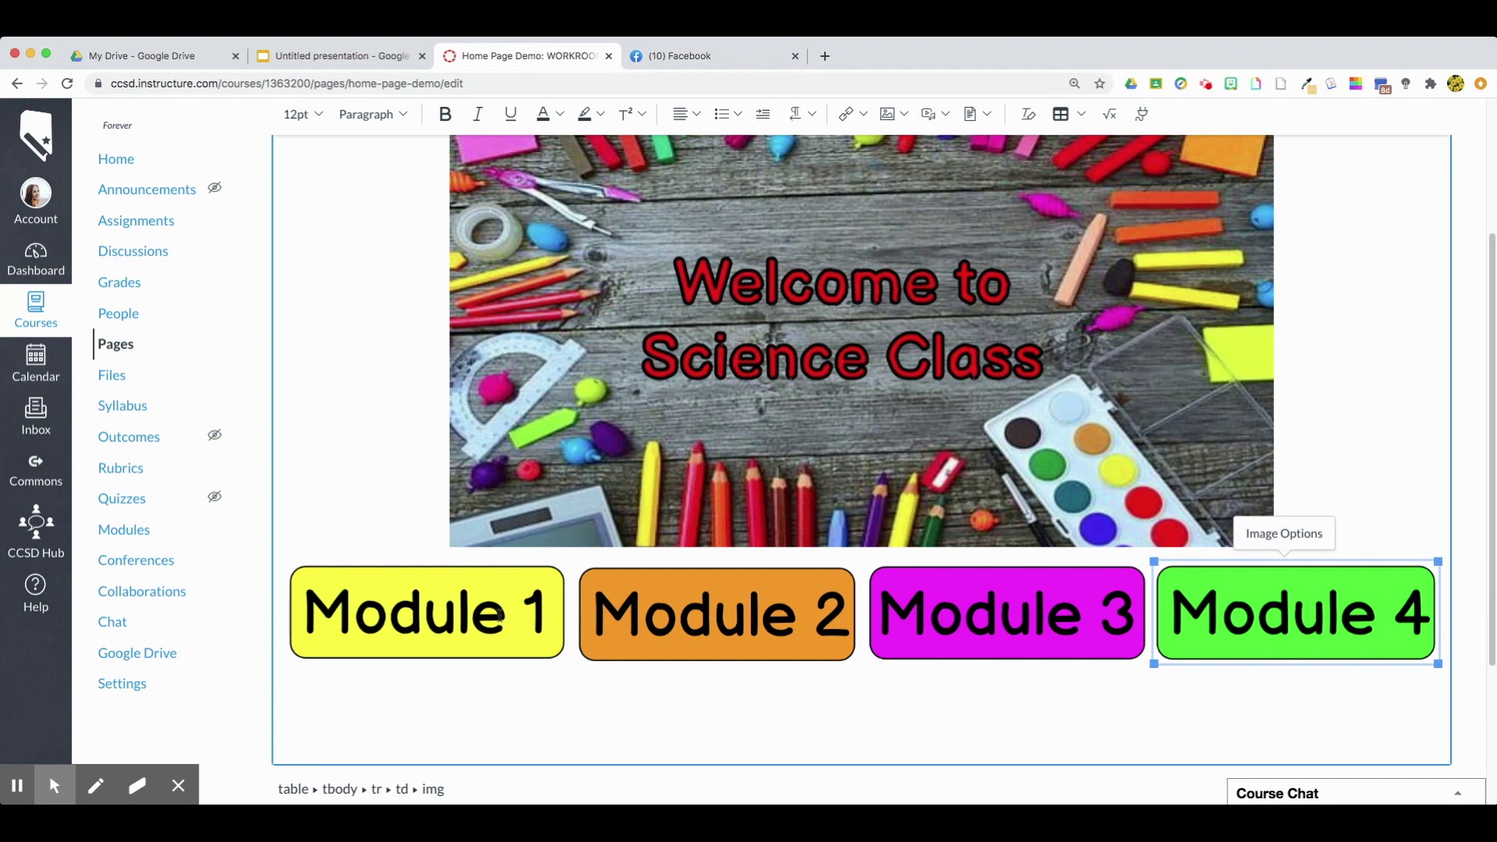
Link the Module 1 image to the course page 'Module 1: Forces & Motion' under Pages.
left_click(102, 744)
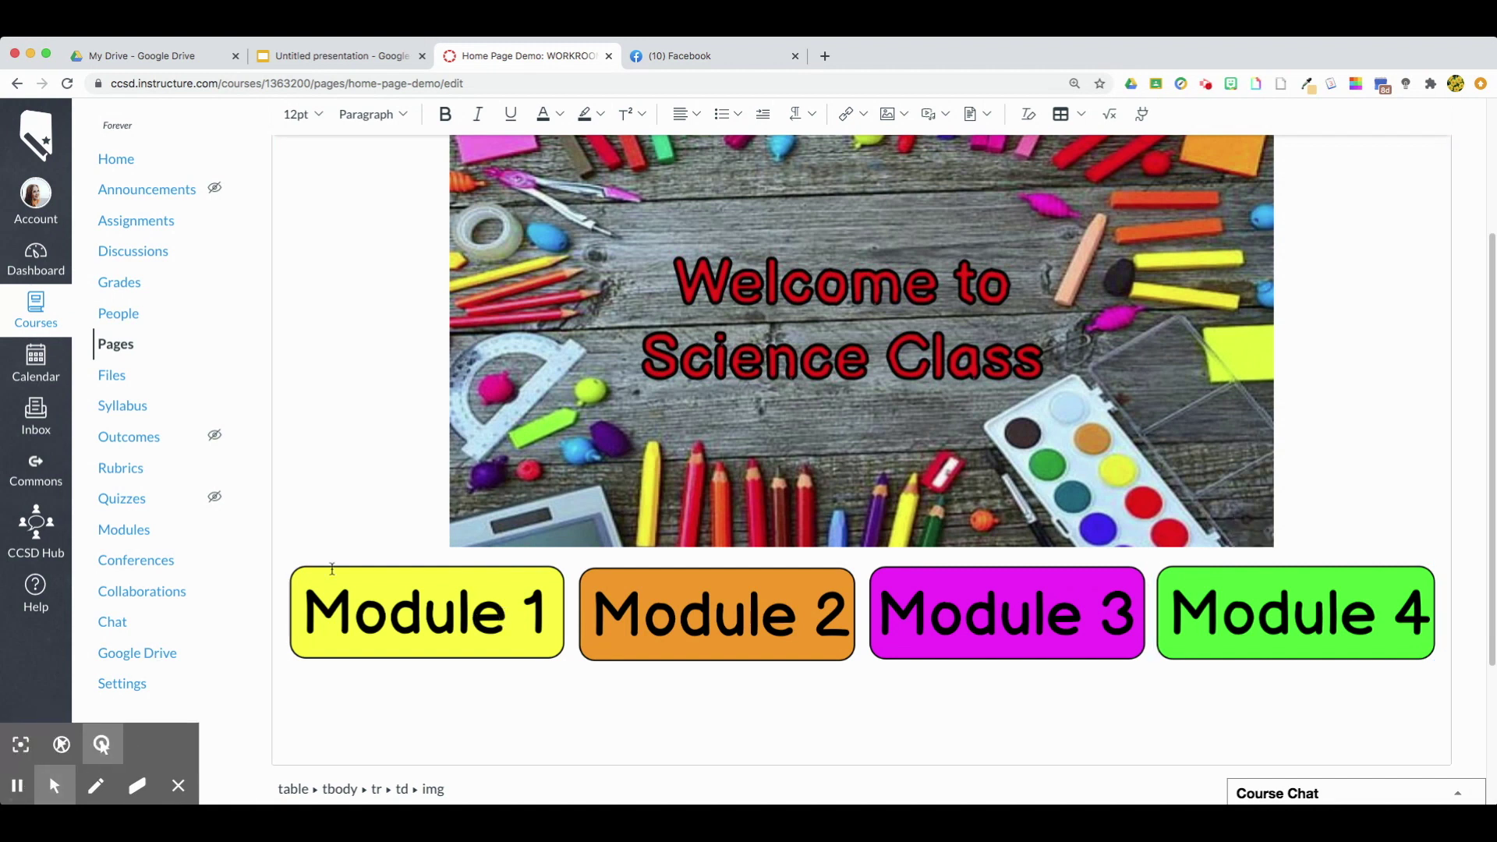
left_click(428, 604)
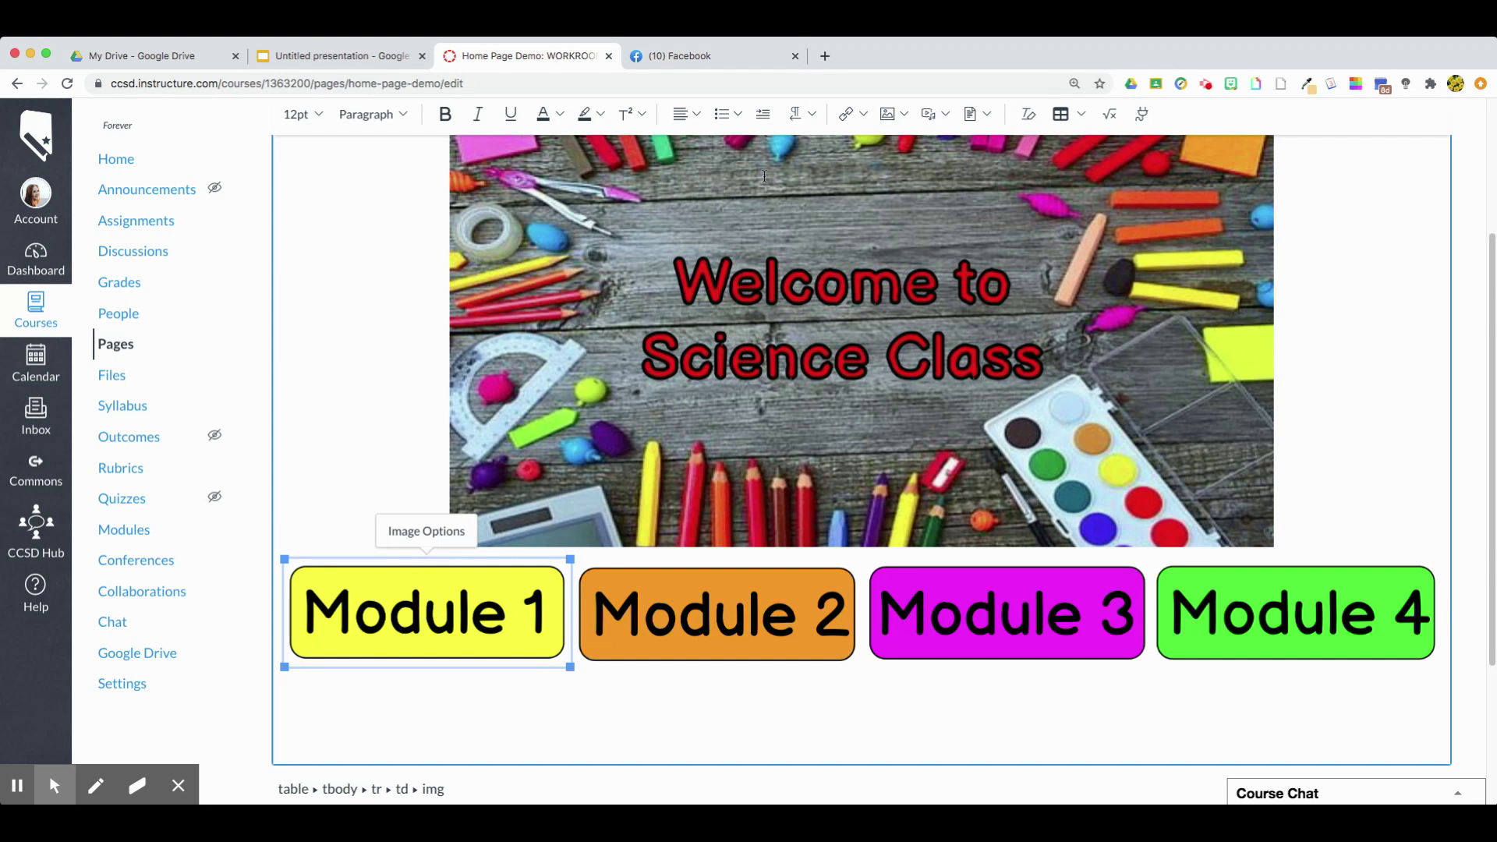
left_click(863, 116)
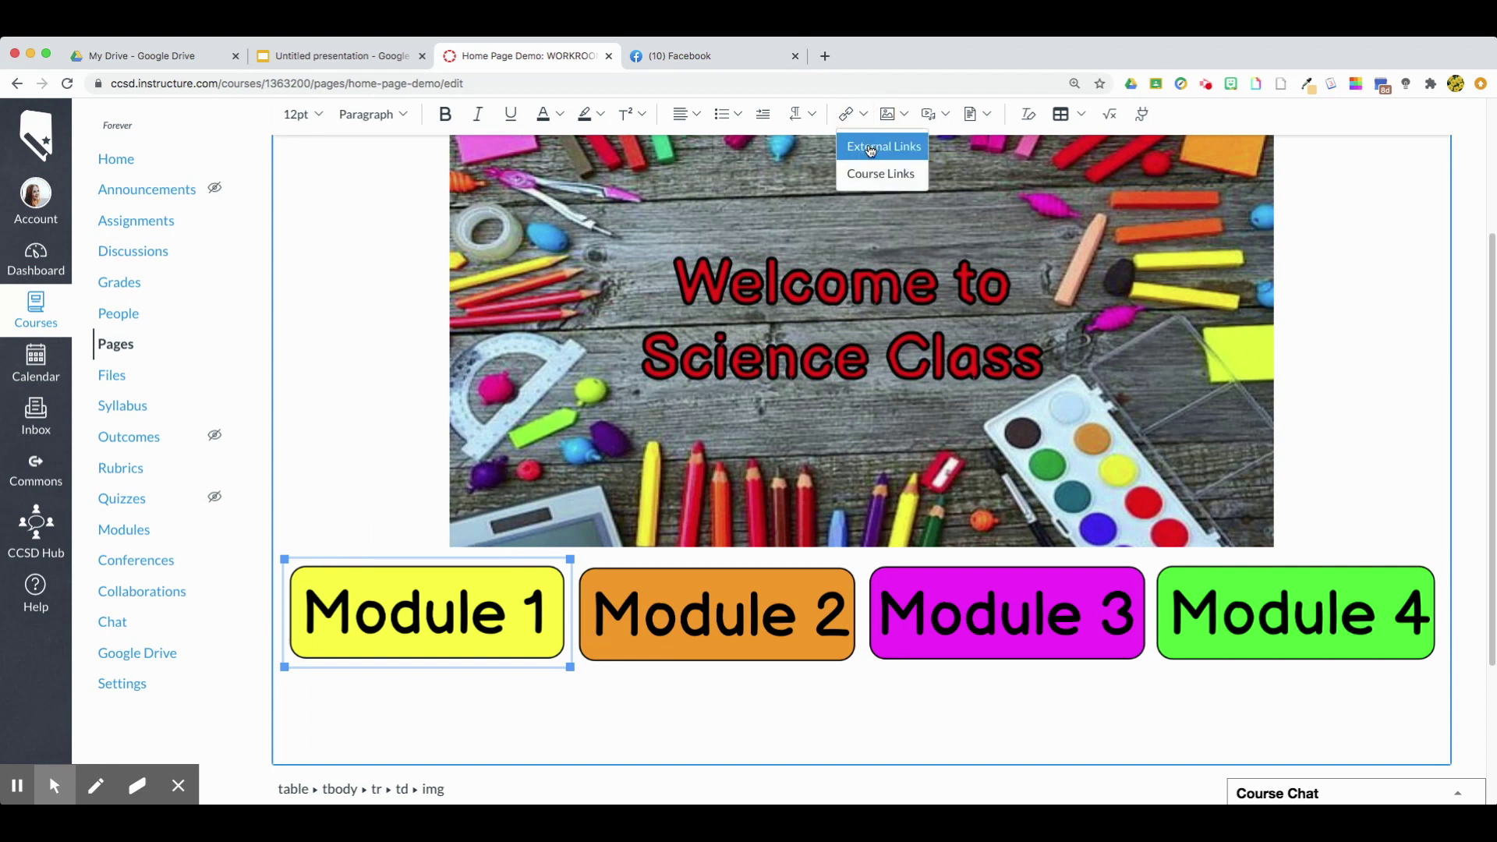
left_click(874, 147)
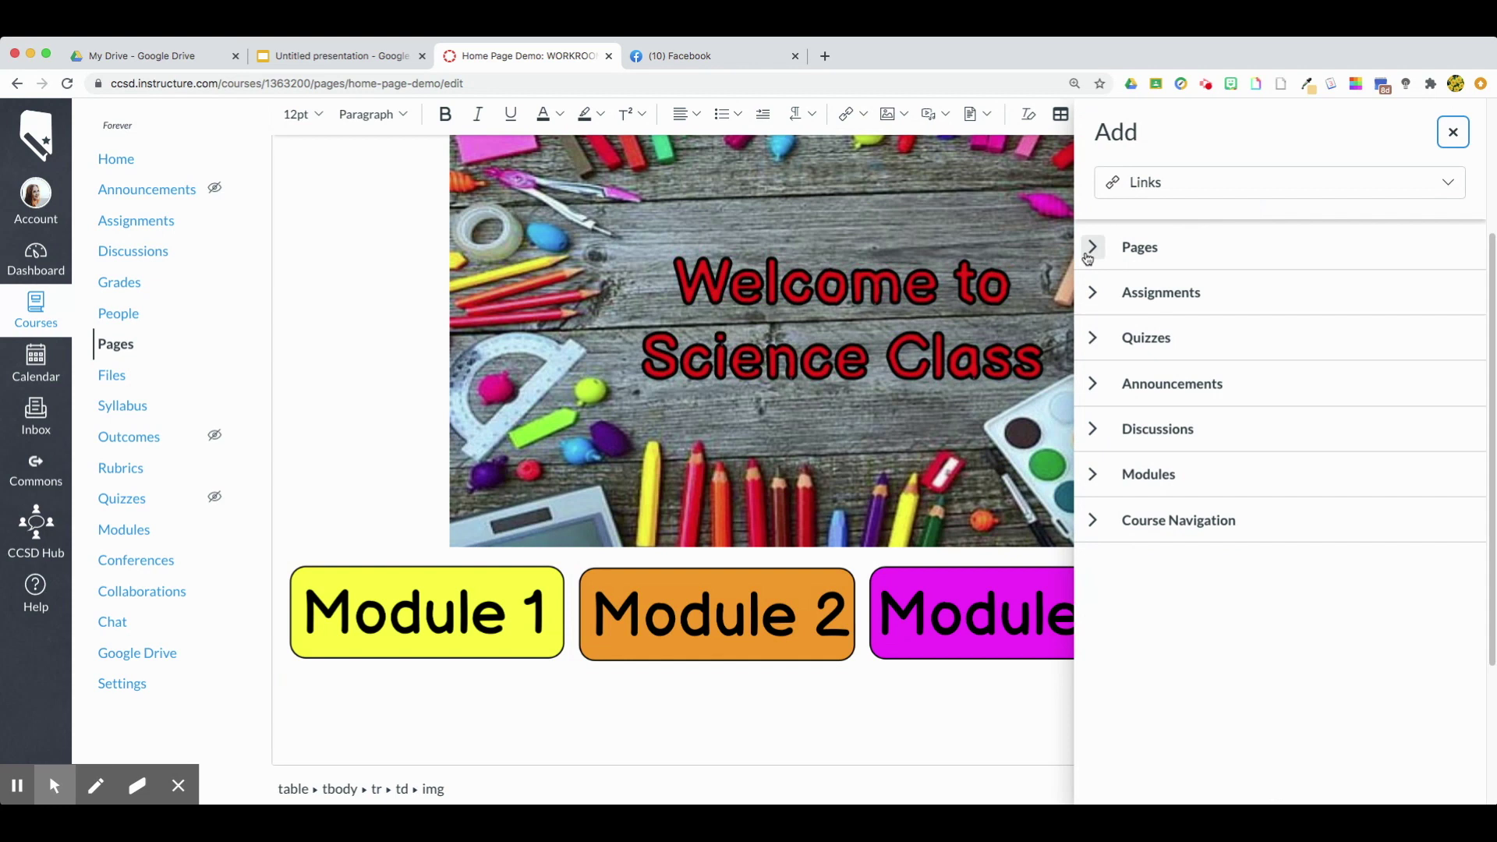
left_click(1092, 248)
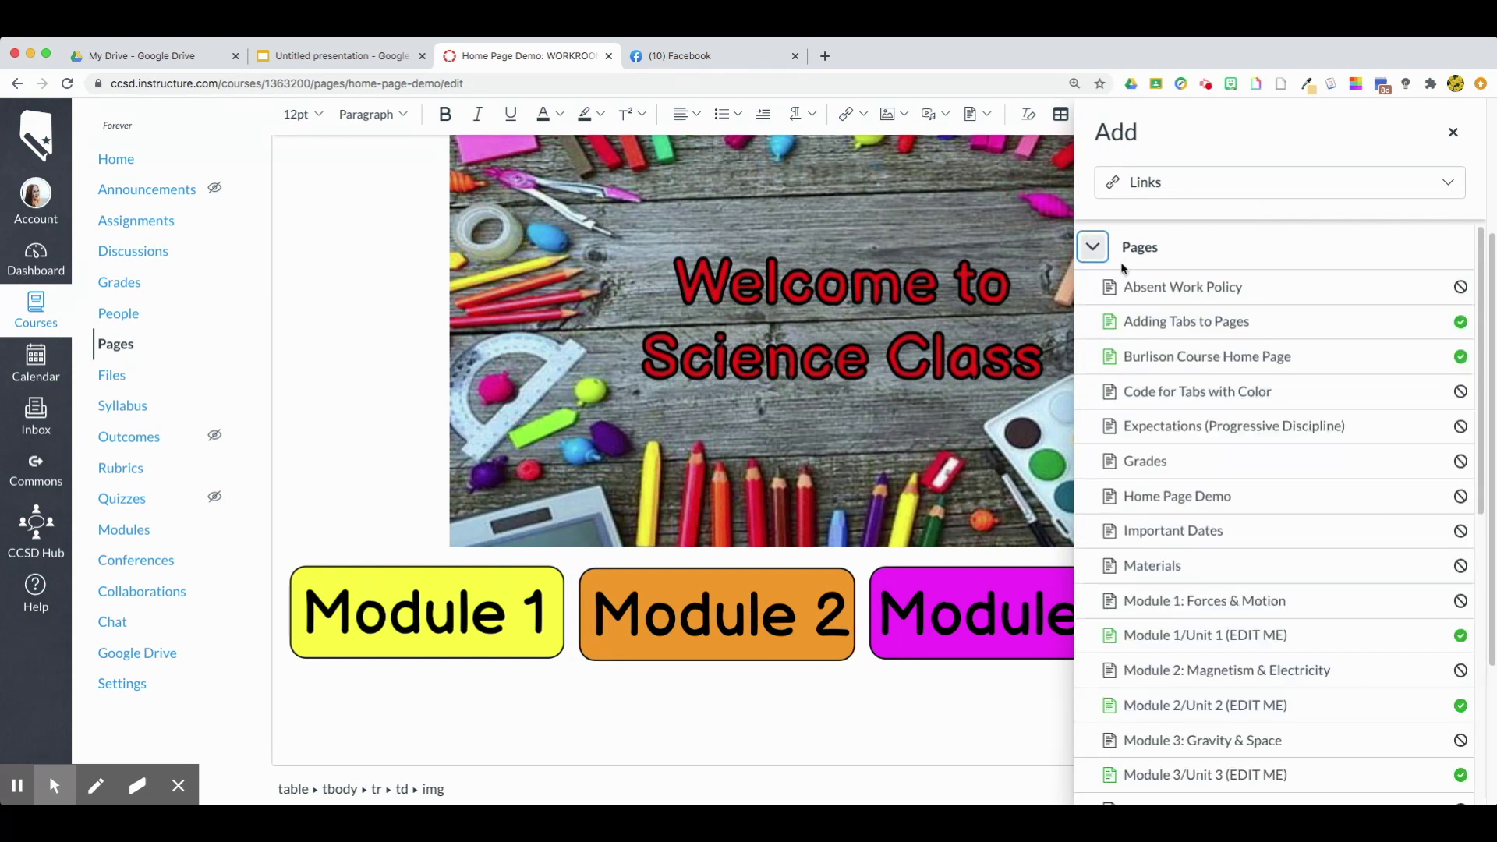
scroll(1154, 335, "down", 4)
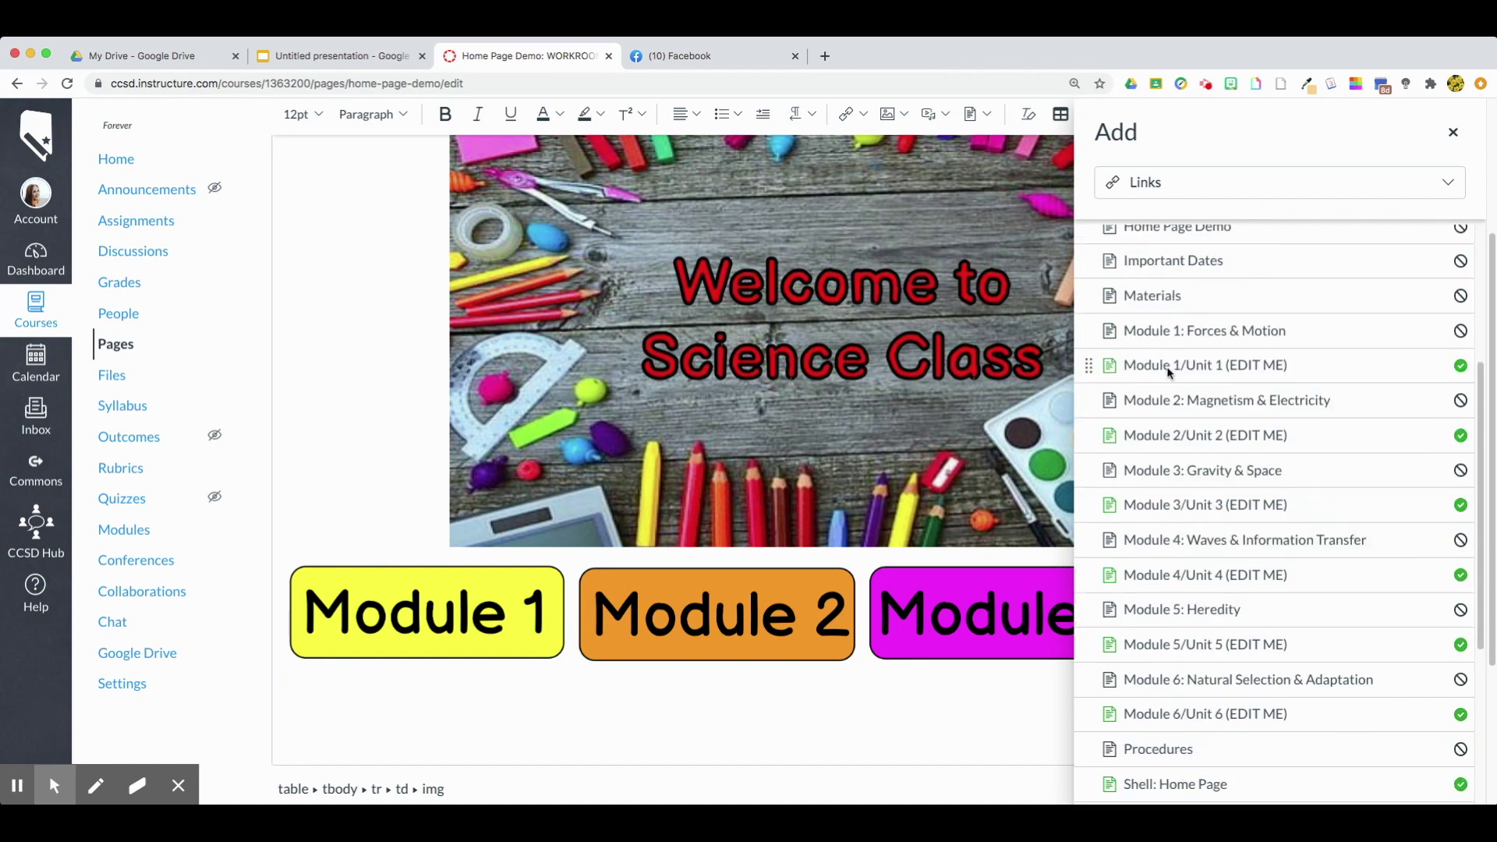
left_click(1155, 332)
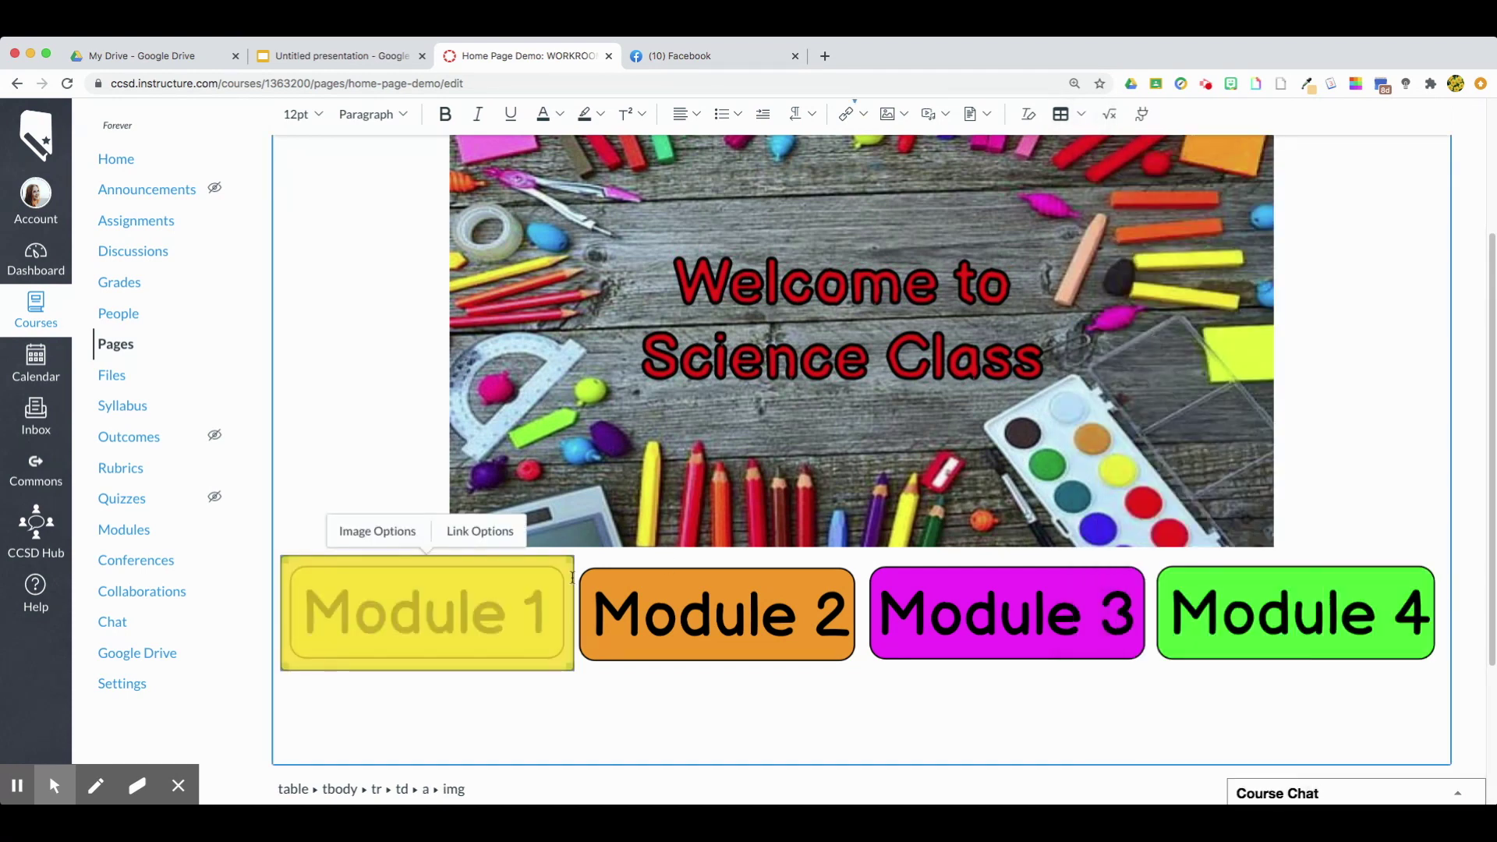
scroll(681, 668, "down", 2)
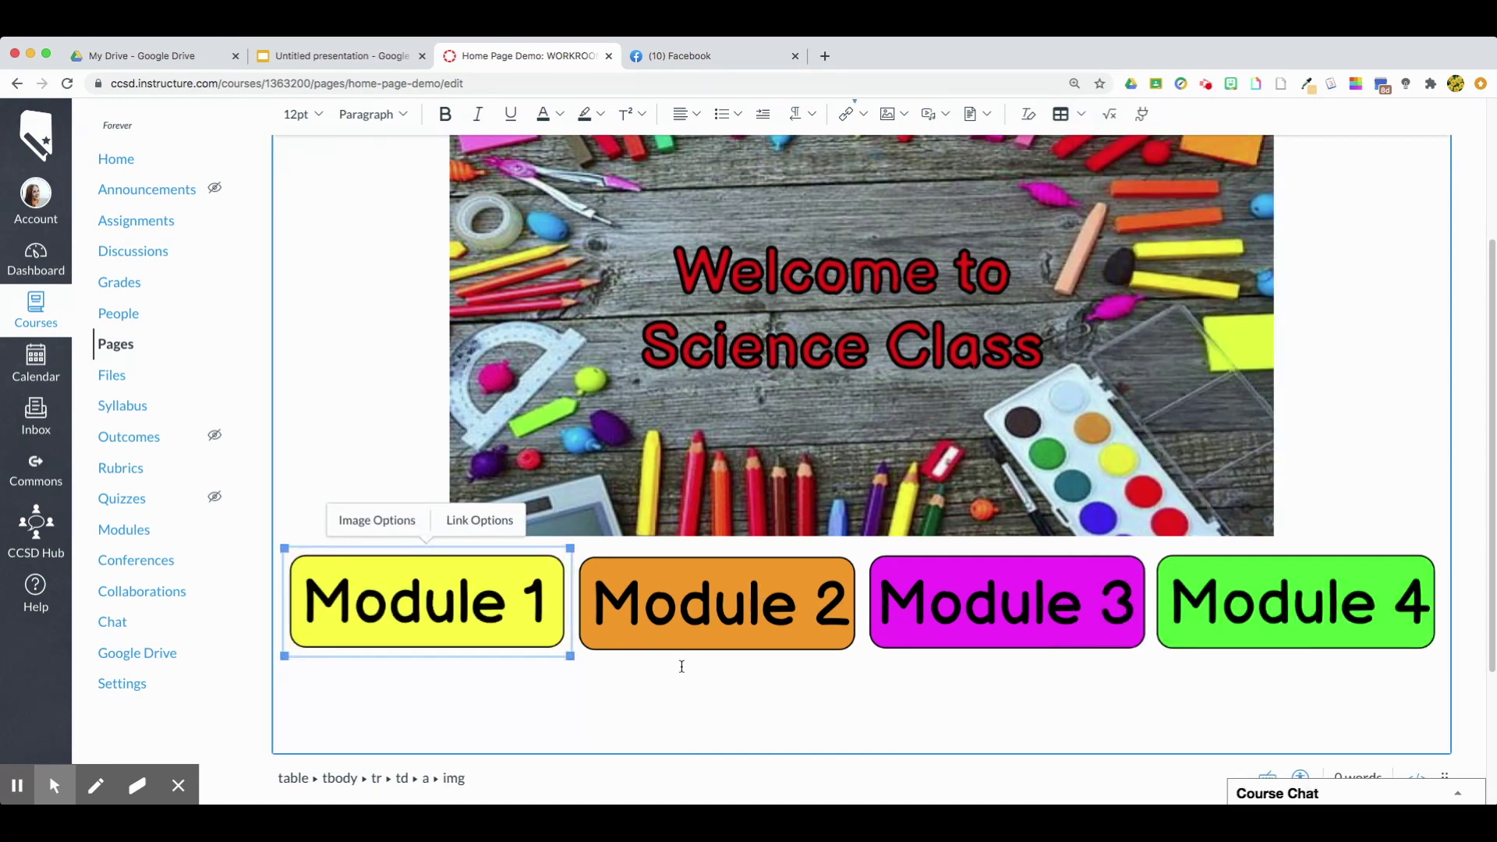
scroll(1153, 606, "down", 5)
Save the Home Page Demo page, test the Module 1 button link, then go back.
left_click(1444, 757)
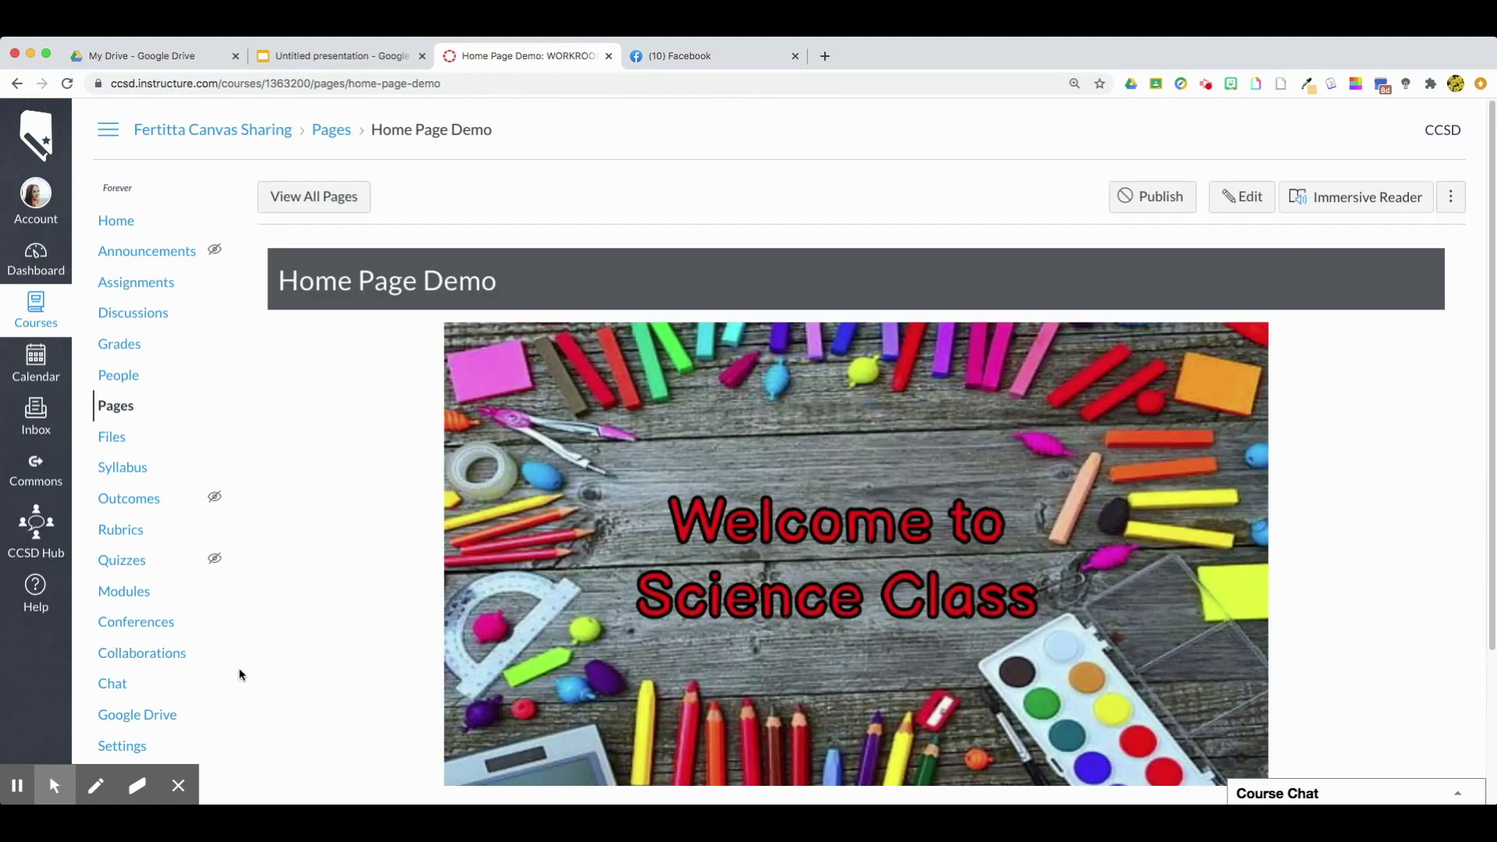
scroll(942, 387, "down", 3)
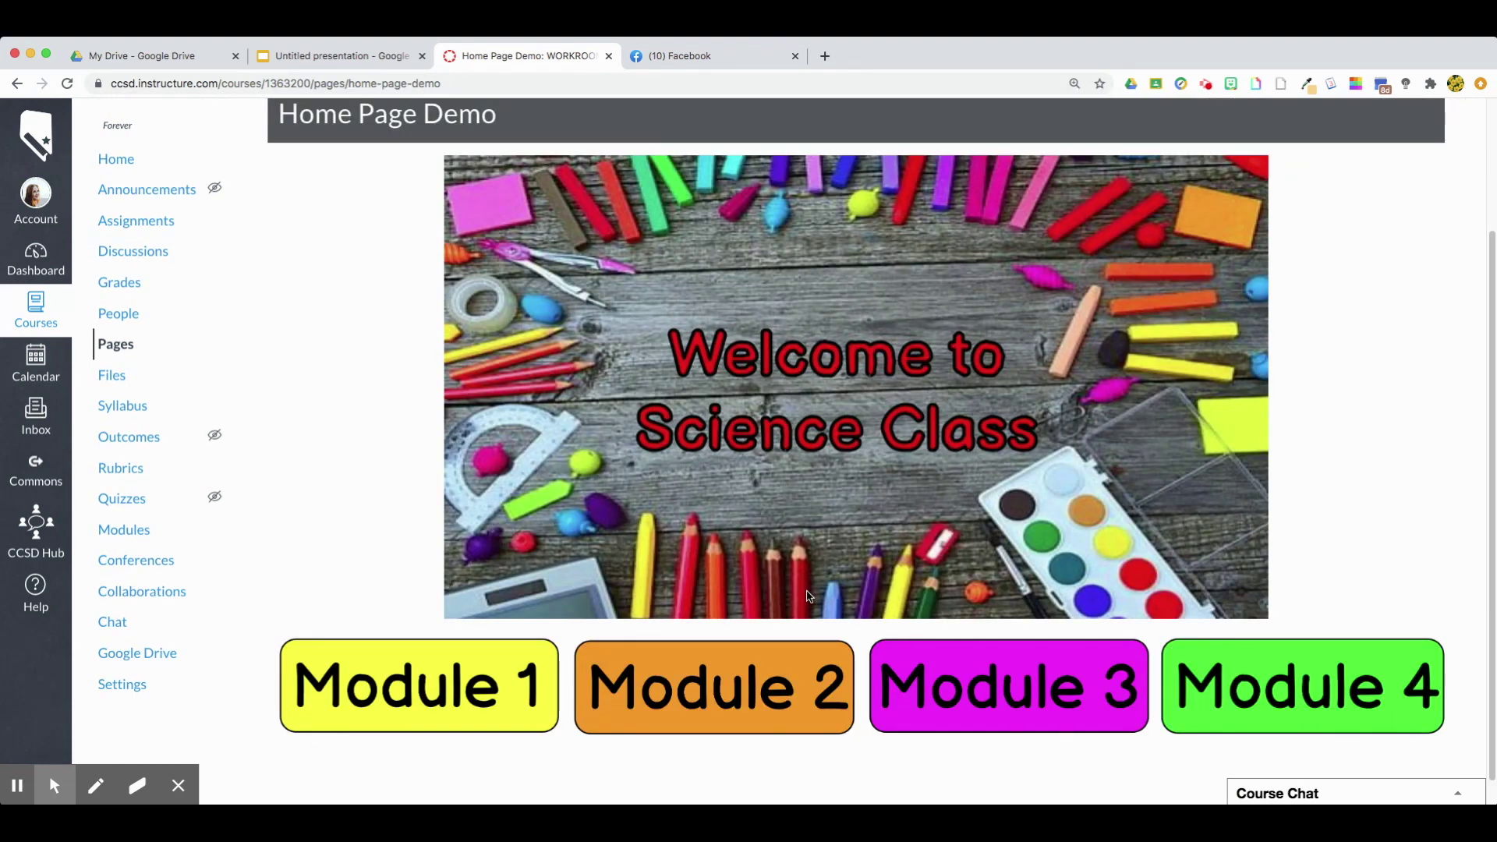
left_click(432, 690)
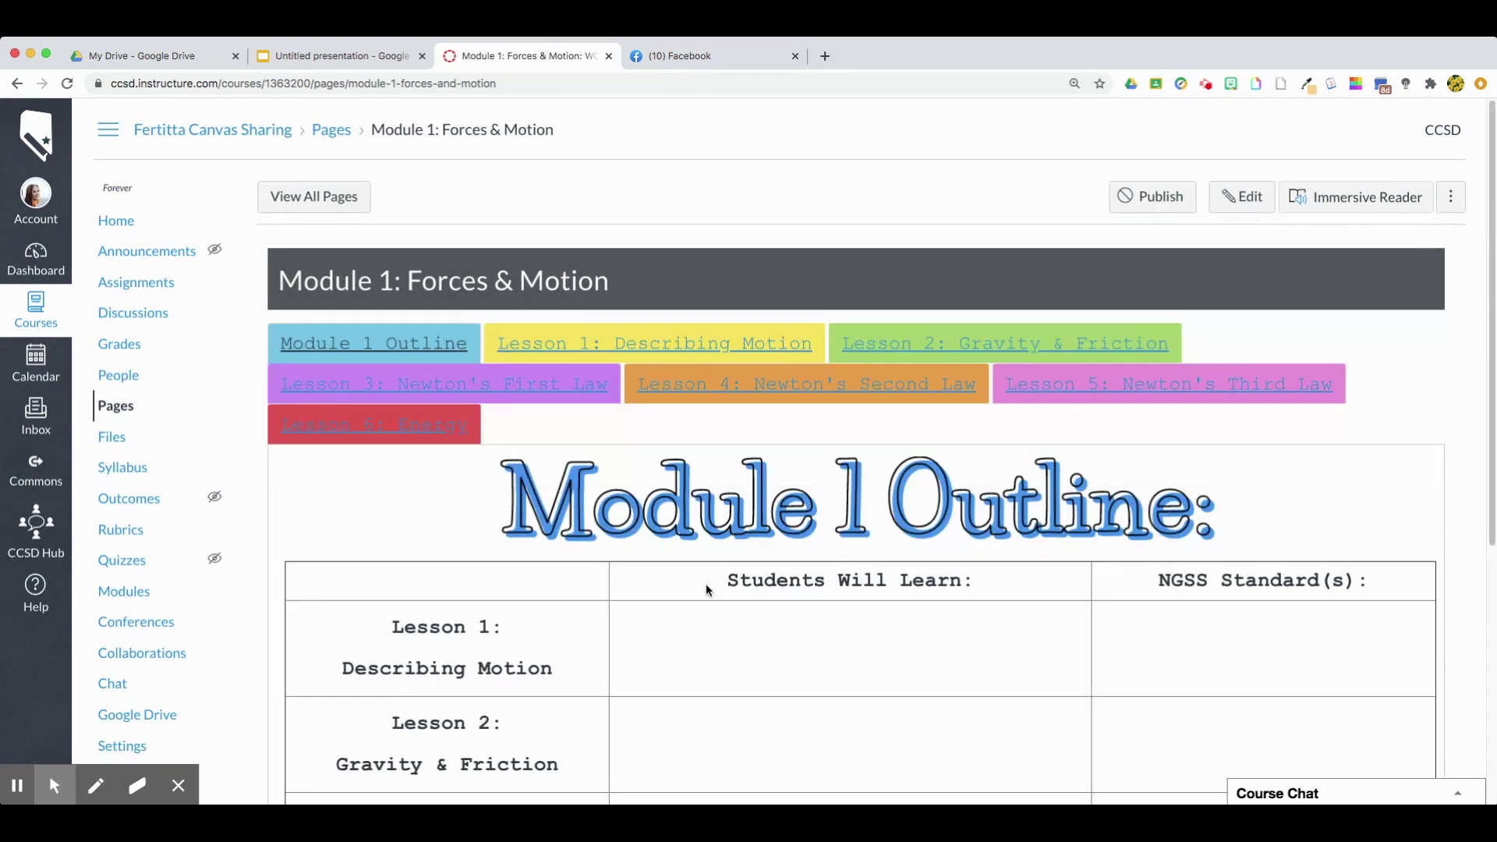
scroll(705, 584, "down", 5)
scroll(705, 583, "up", 5)
left_click(18, 84)
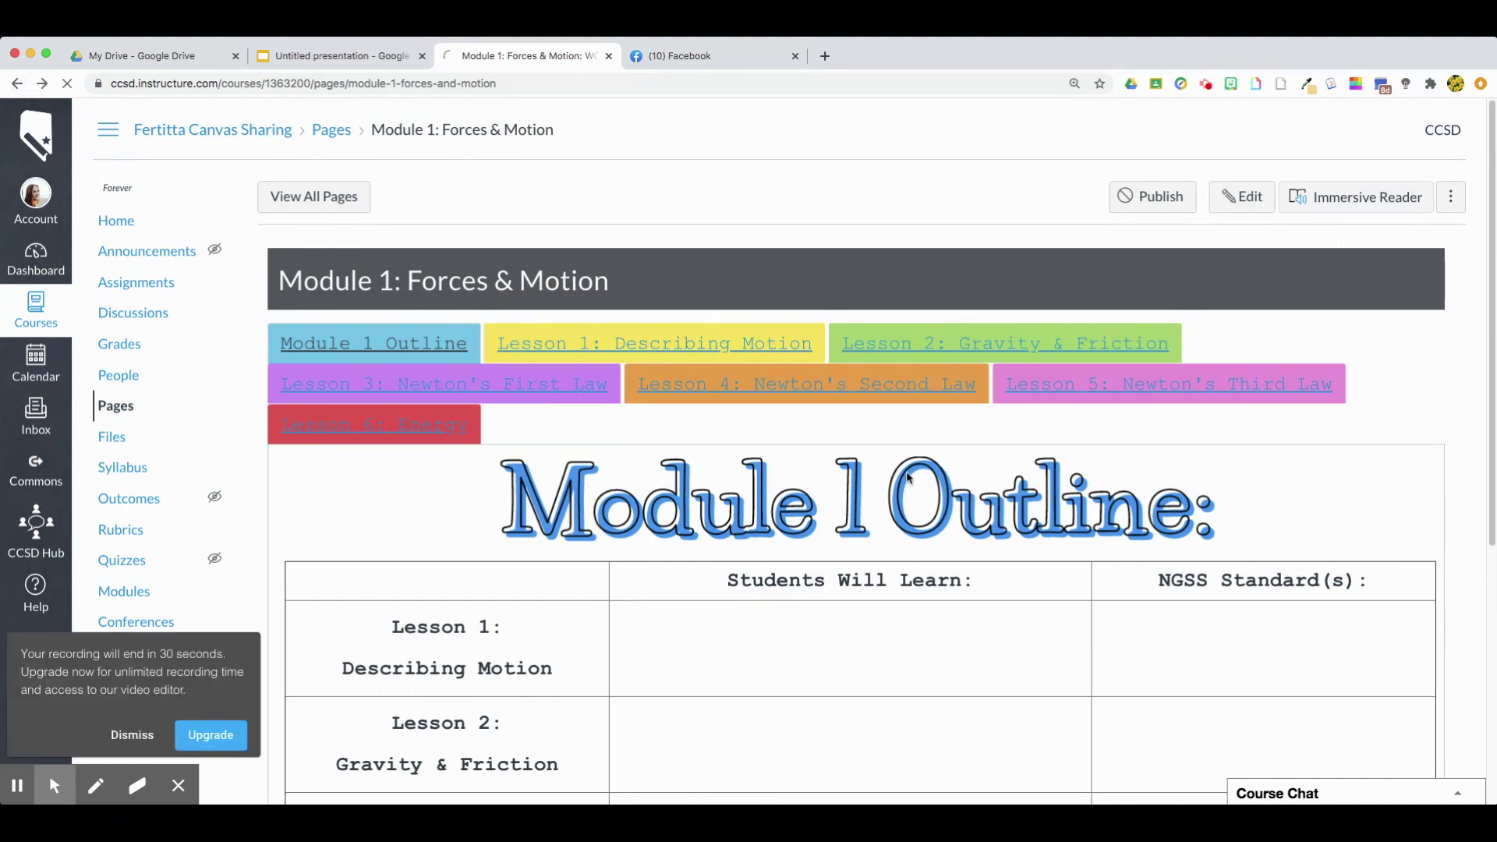